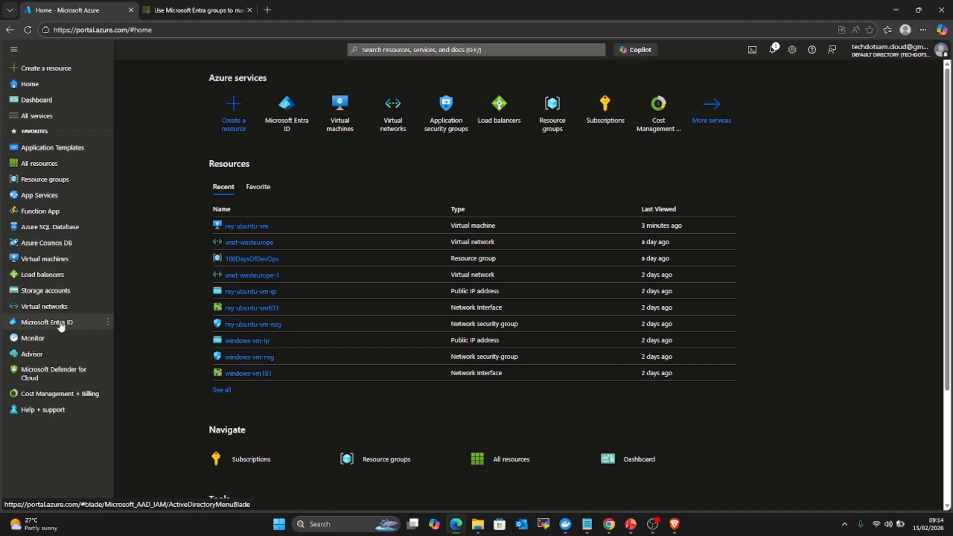
Step: Close the portal menu and open Microsoft Entra ID from Azure services
click(828, 220)
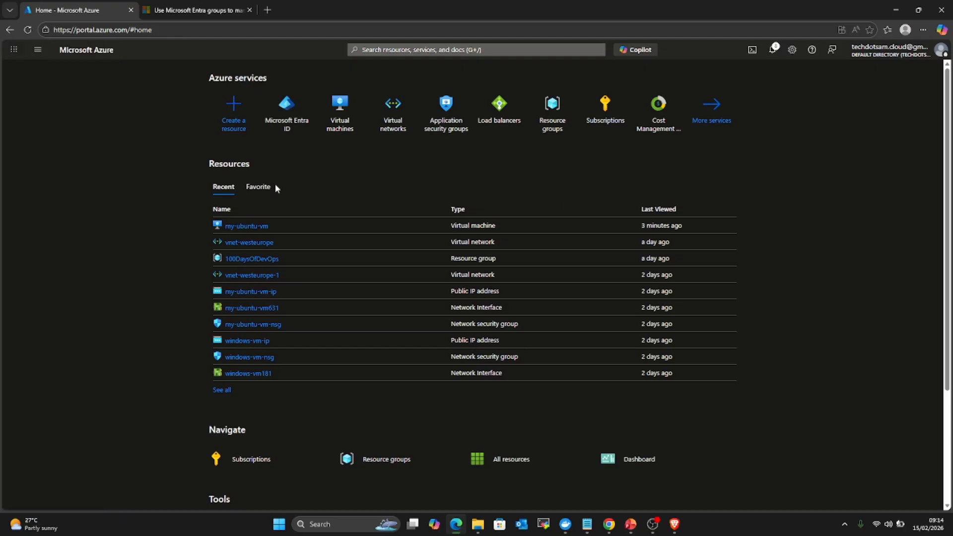
click(287, 125)
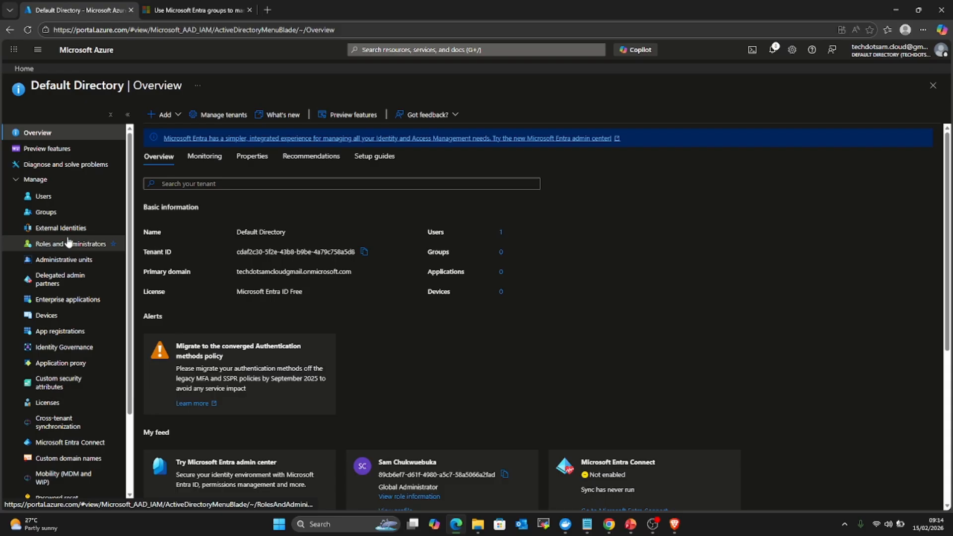
Step: Open the directory's Users list and expand the New user dropdown
click(59, 201)
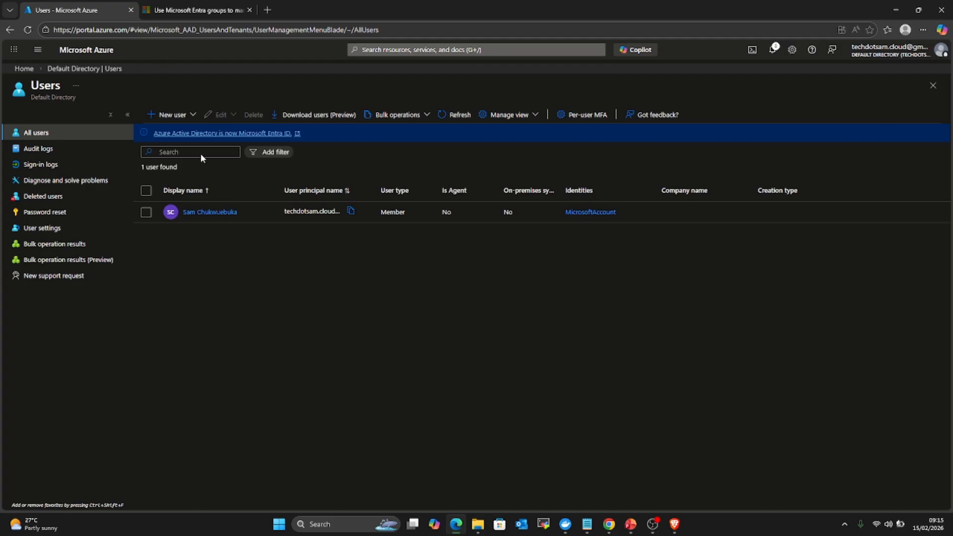
click(193, 119)
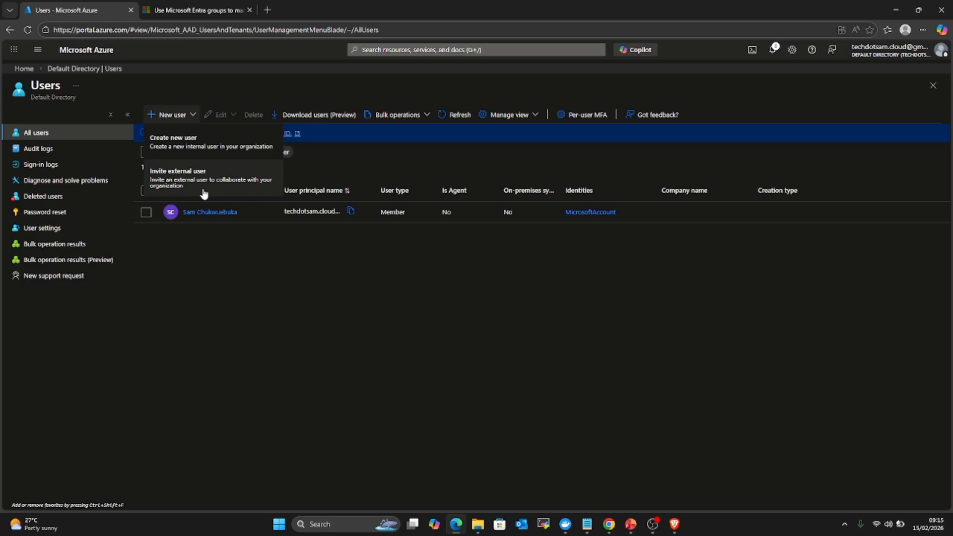
Step: Start the Invite external user form, then go back to the Default Directory overview
click(204, 193)
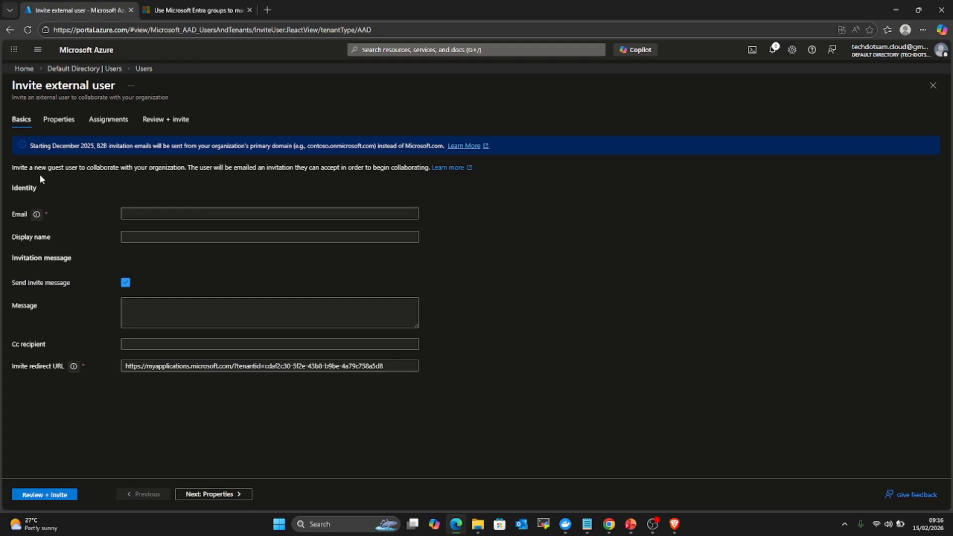
click(102, 69)
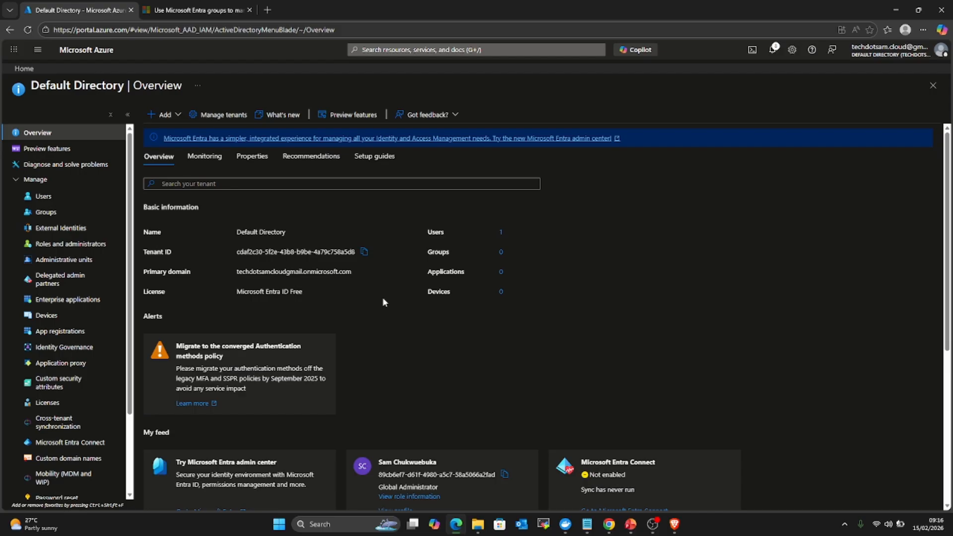
Step: From Users, check Bulk operations, then choose New user > Create new user
click(49, 201)
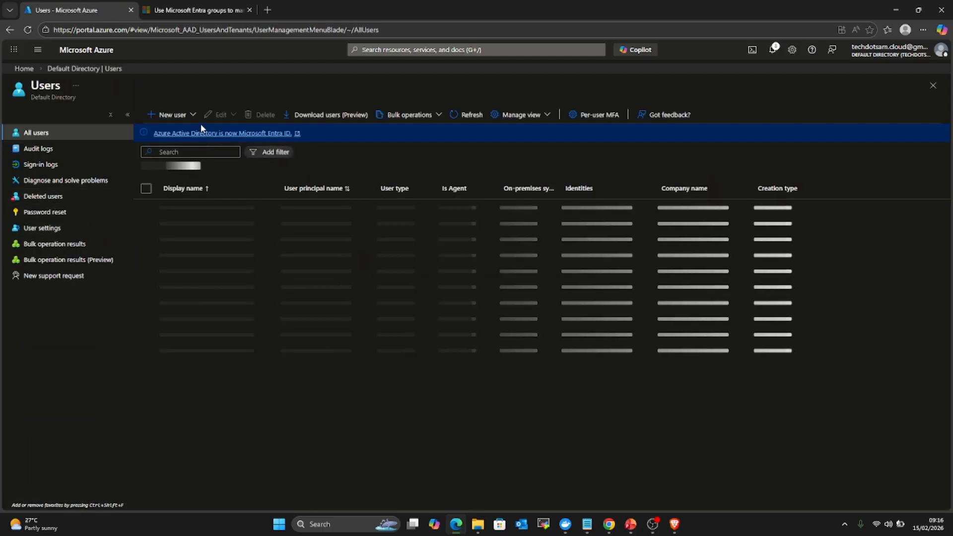
click(439, 116)
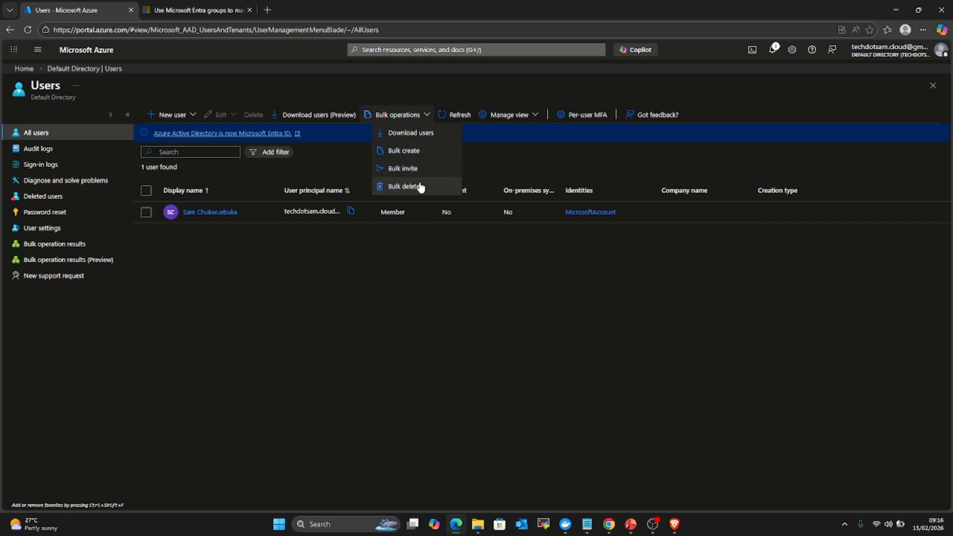
click(192, 115)
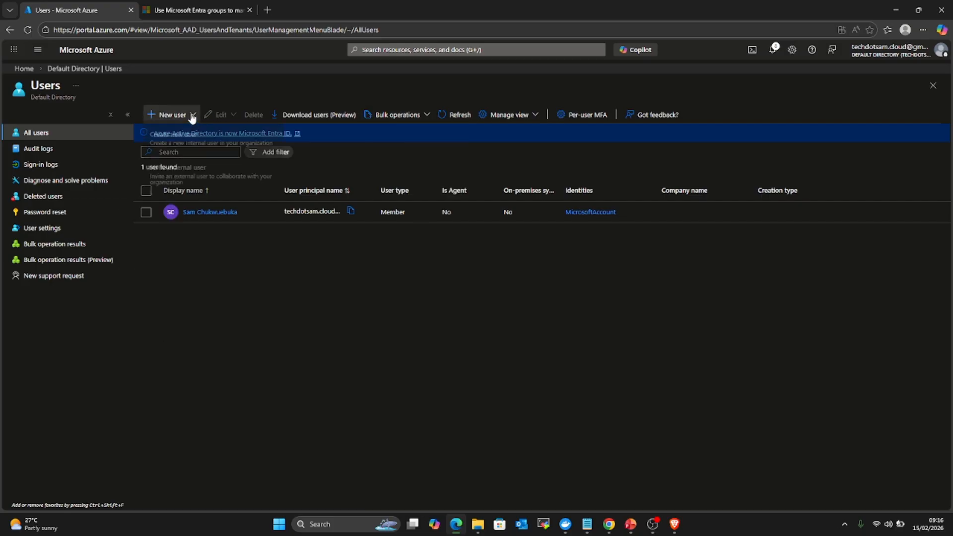
click(188, 138)
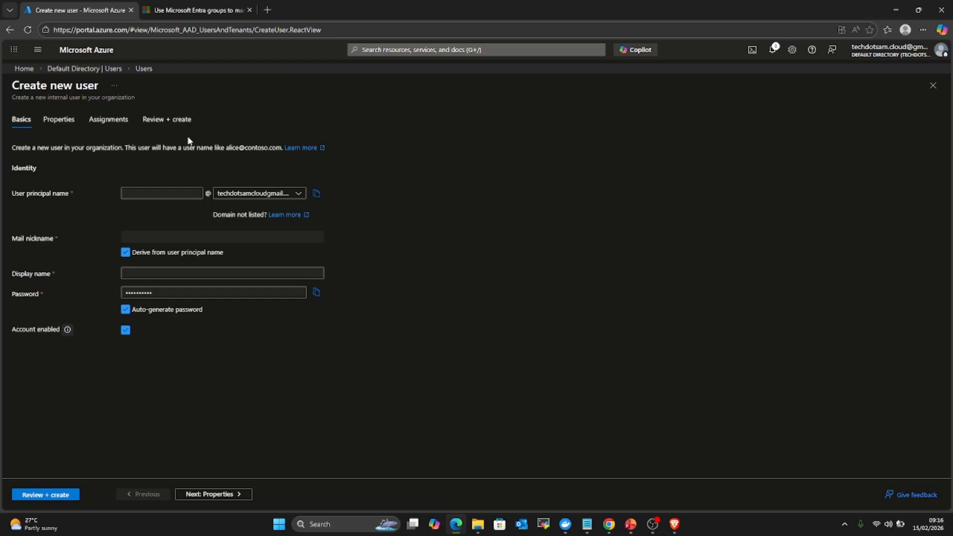
Step: Enter the new user's first name as the user principal name, correcting a typo
click(132, 198)
click(180, 194)
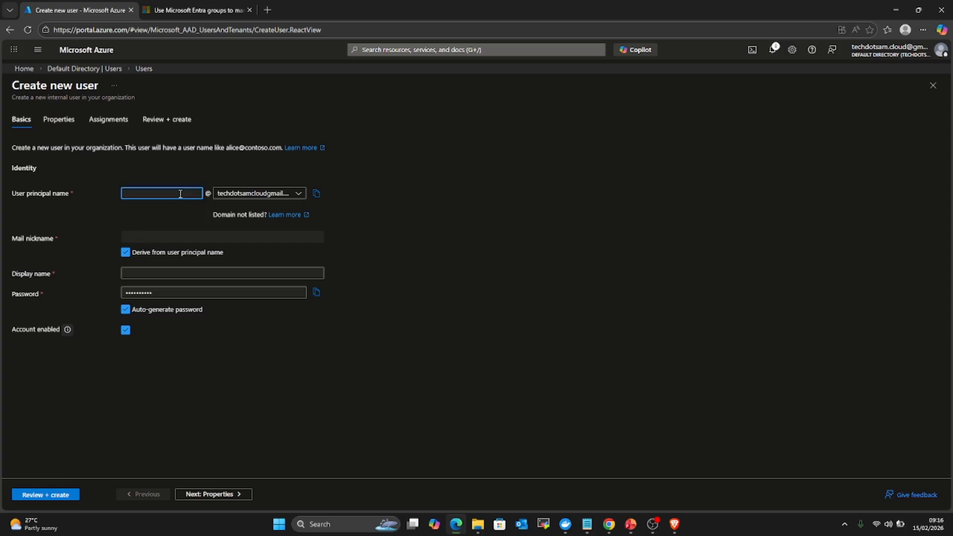
text(daavid)
Step: Keep the only available default domain and start entering the user's display name
click(299, 194)
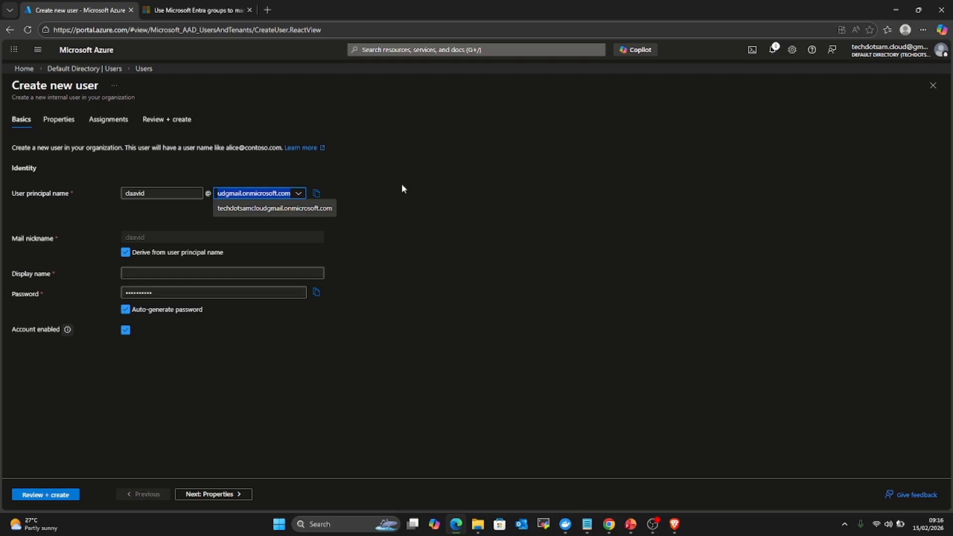
click(448, 174)
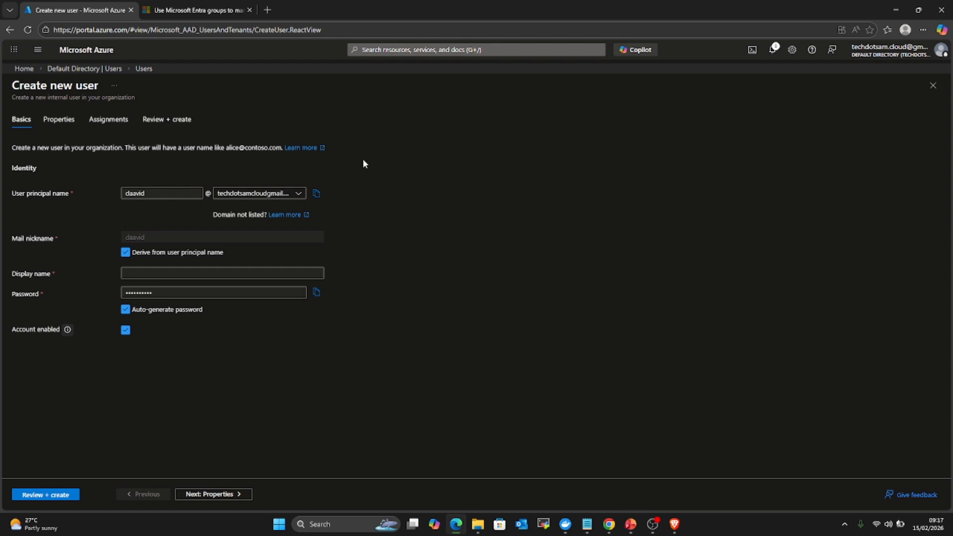
click(296, 192)
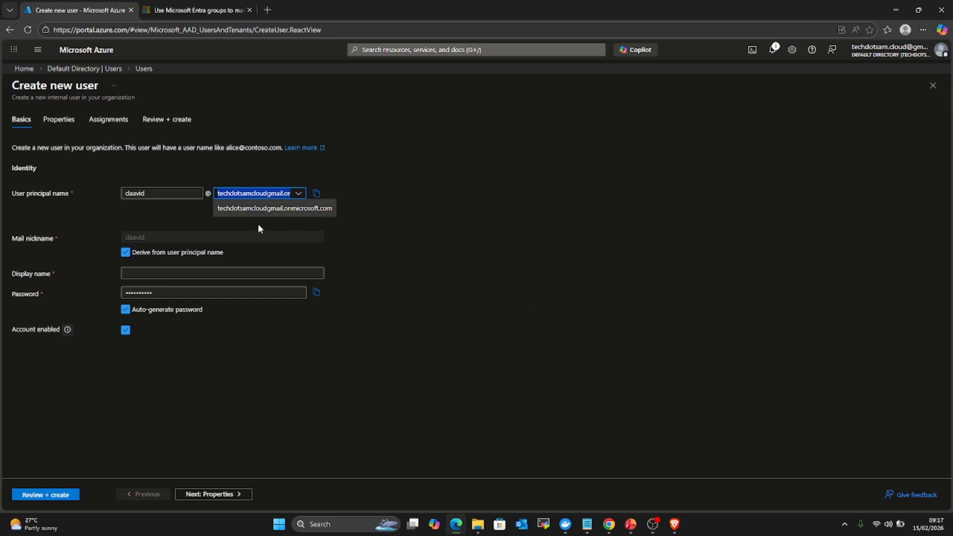
click(561, 242)
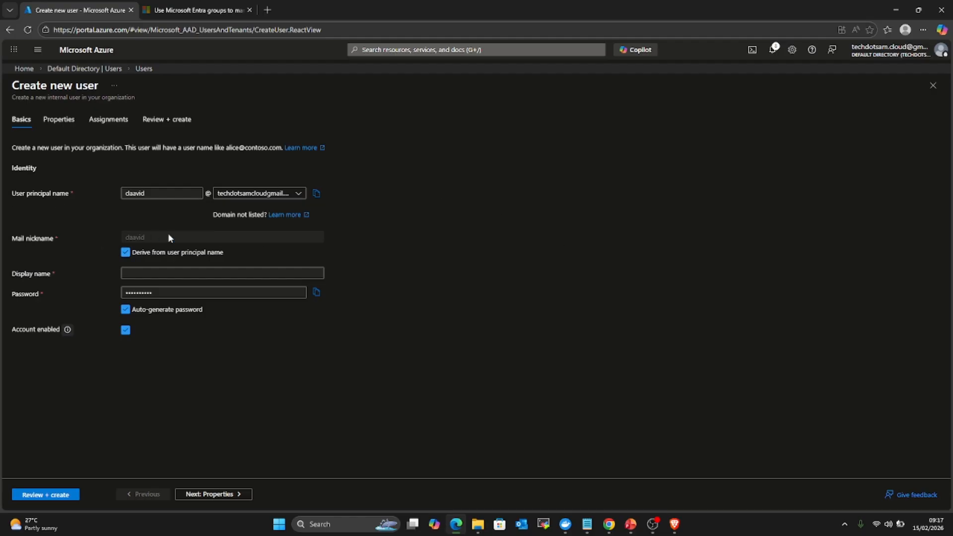
click(164, 271)
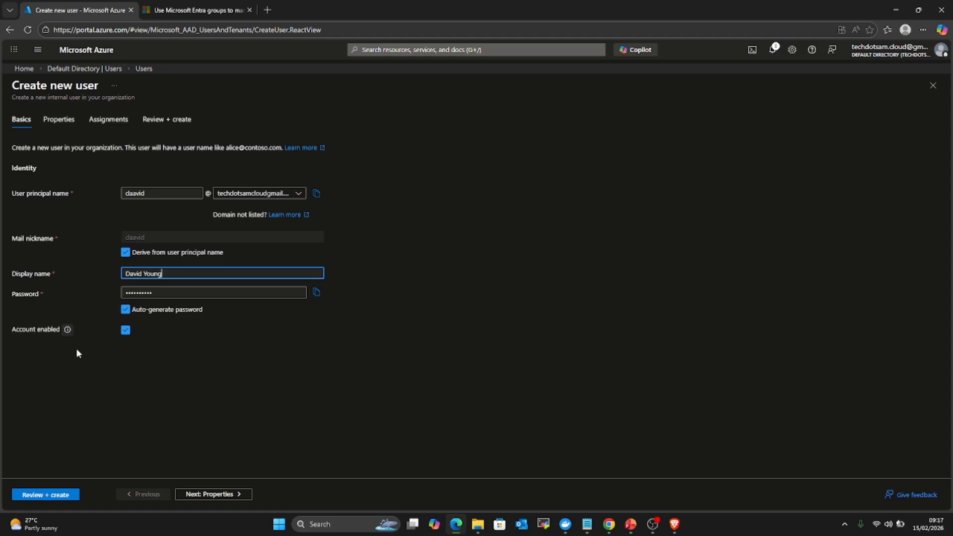
Step: Pass Properties and Assignments, review and create the member user, then switch to PowerPoint
click(187, 497)
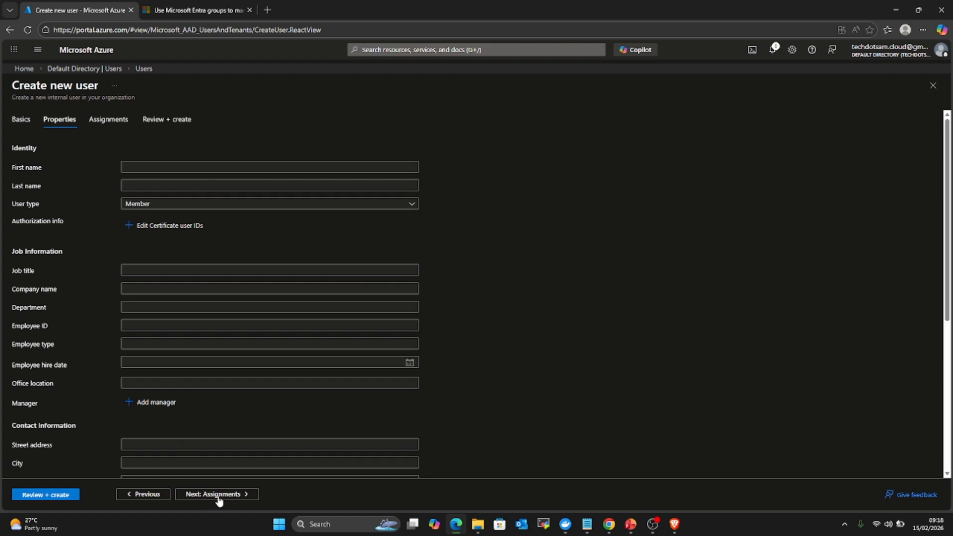
scroll(177, 415, down, 5)
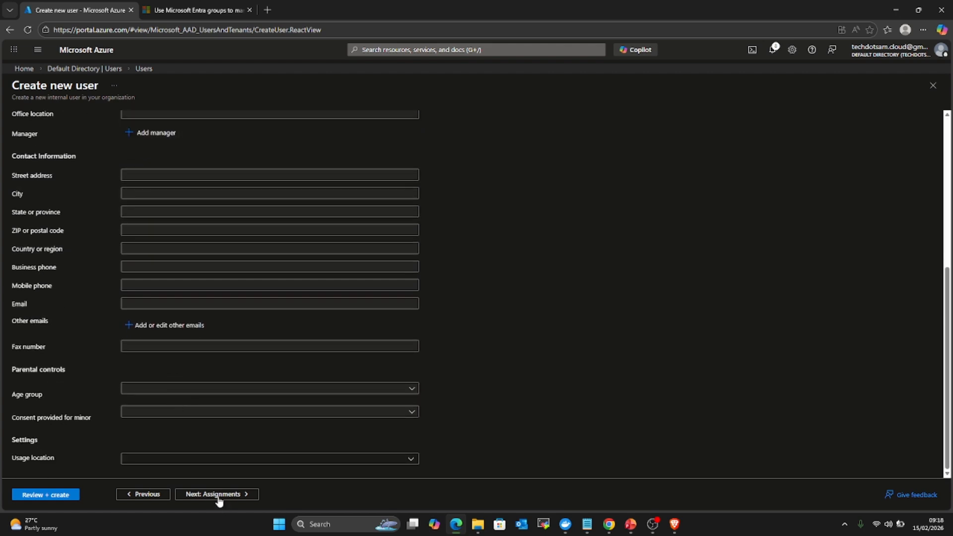
click(219, 496)
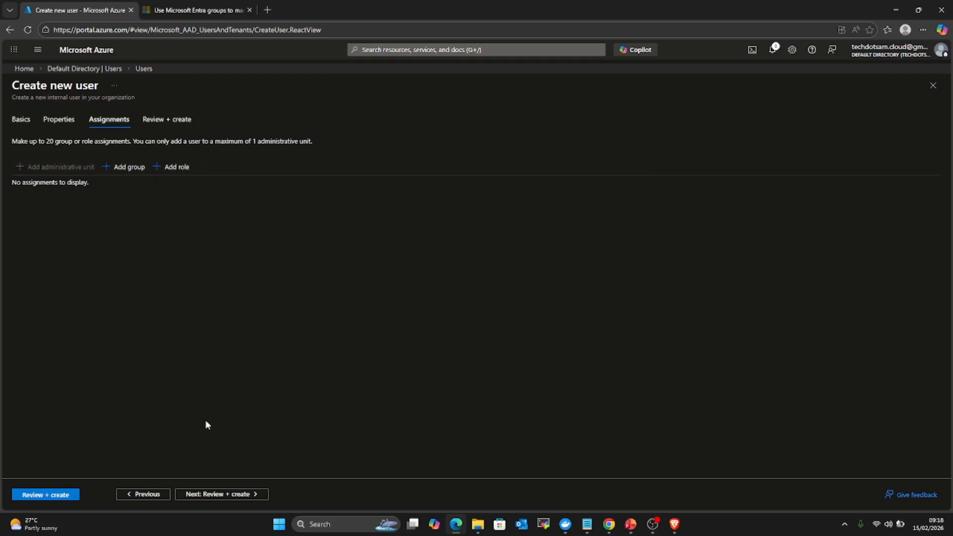
click(48, 494)
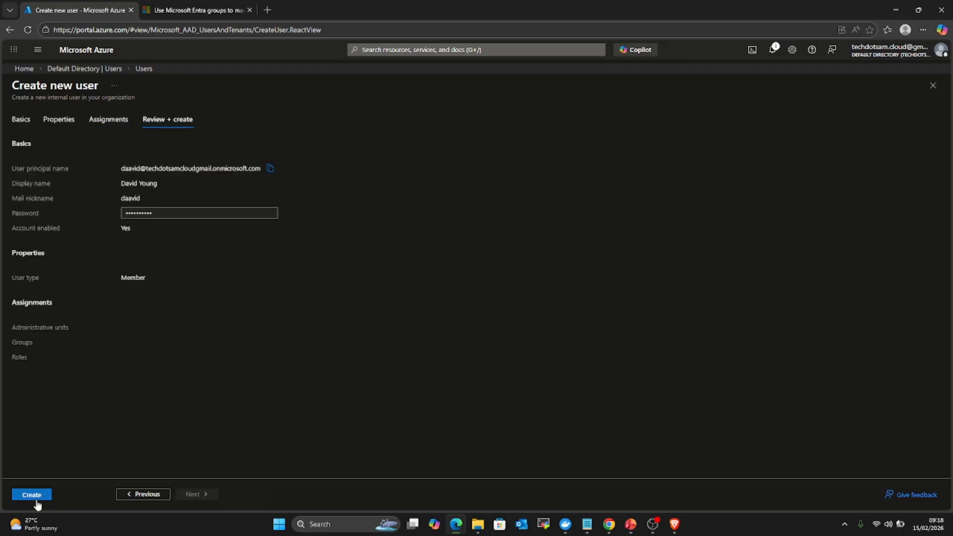
click(33, 496)
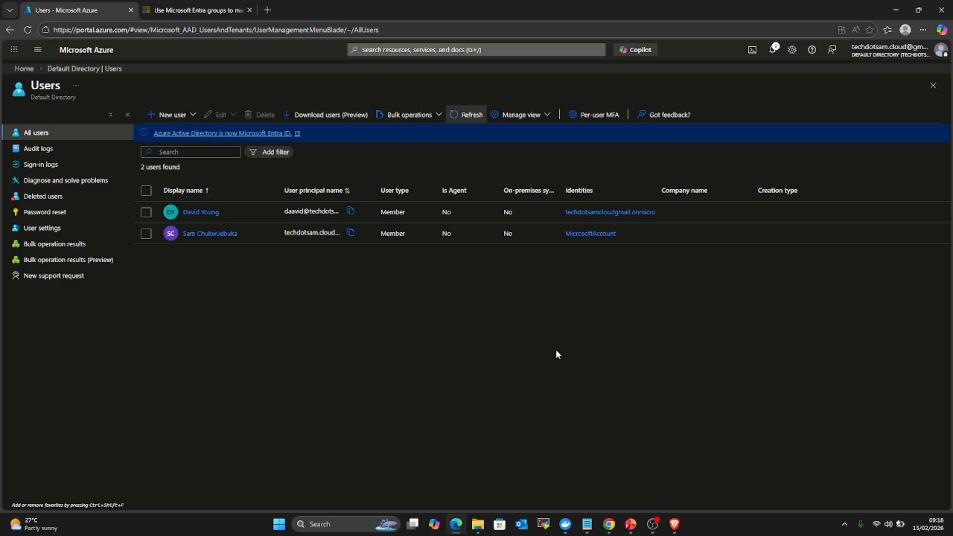
click(630, 523)
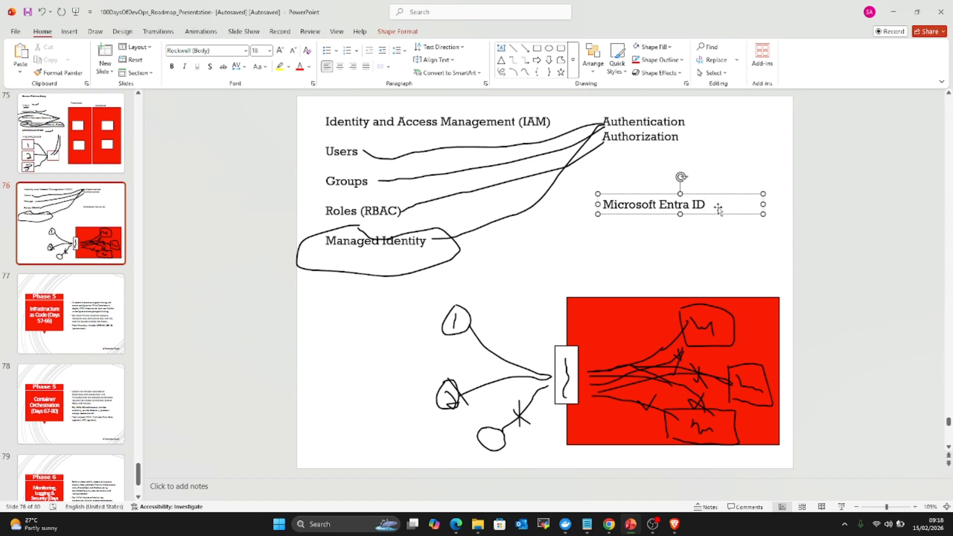
Step: Add 'Owner' and 'Contributor' as separate lines under Microsoft Entra ID
key(Return)
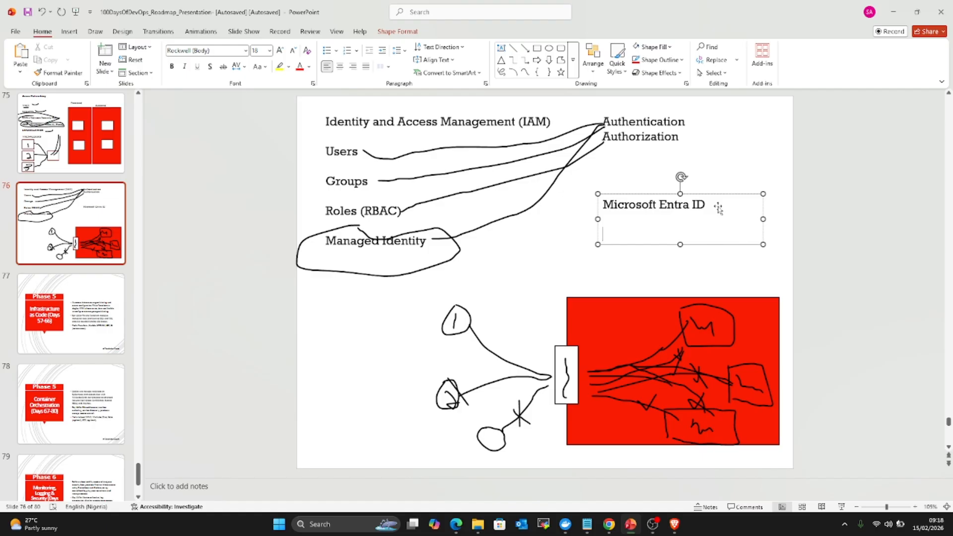
text(Owner)
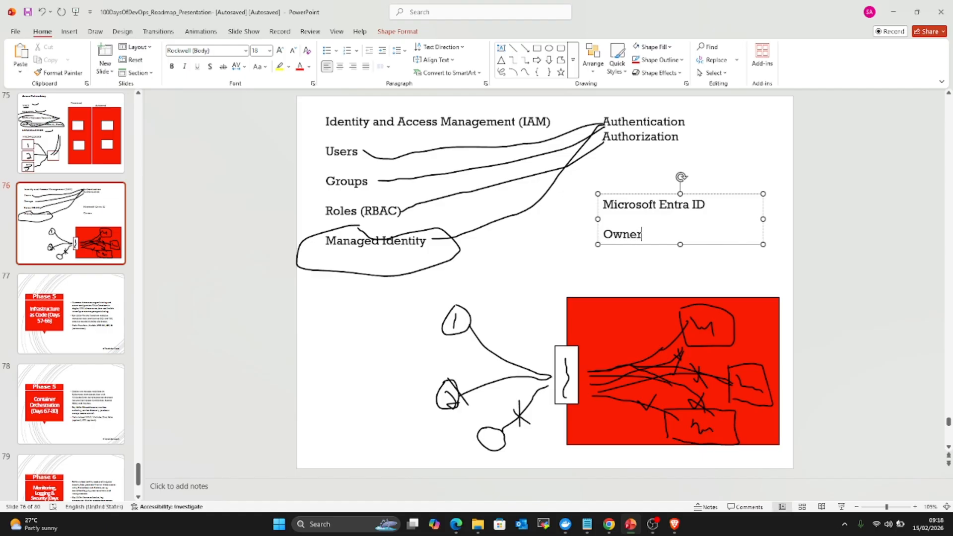
key(Return)
text(Cont)
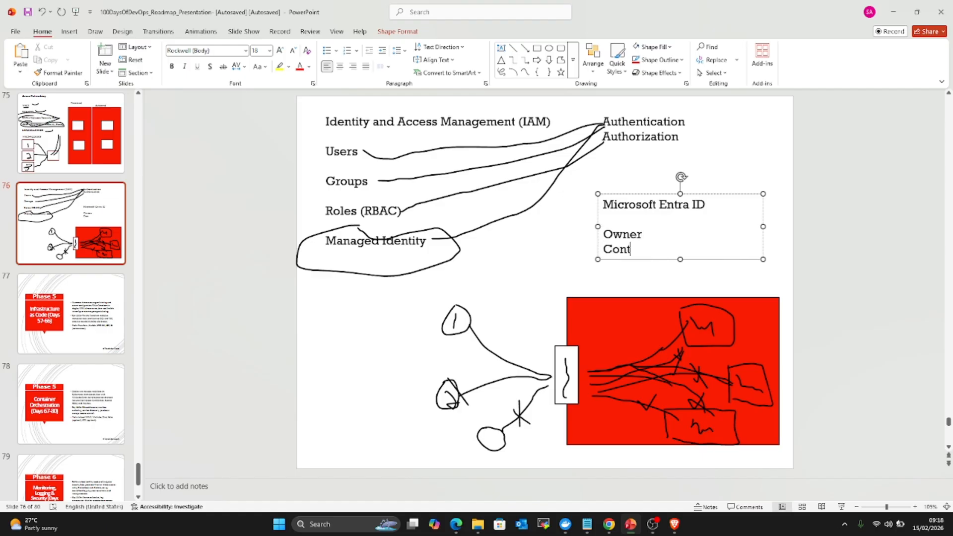
text(ributor)
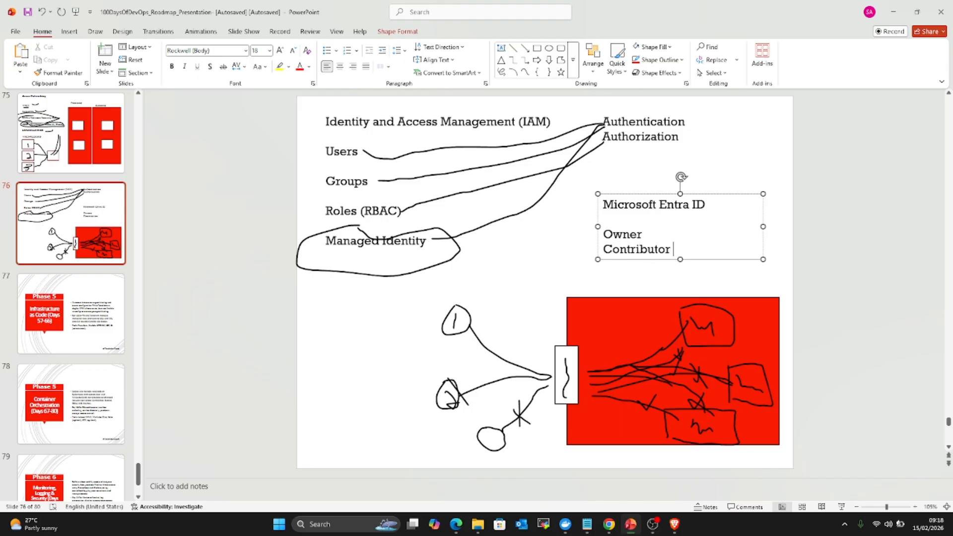
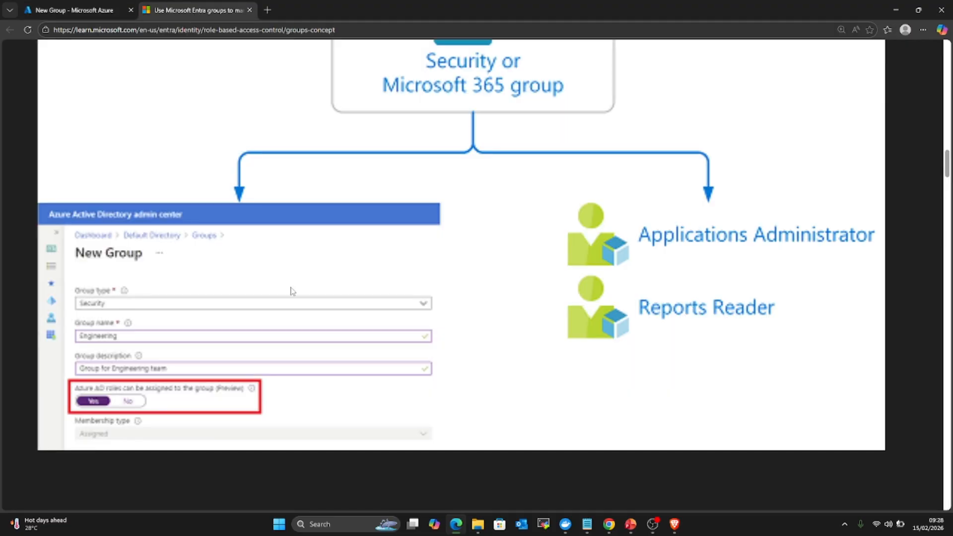
Step: Read the role-assignable groups article, noting the 'P1 or P2' licence requirement, then return to Azure
scroll(291, 290, up, 15)
scroll(340, 354, up, 1)
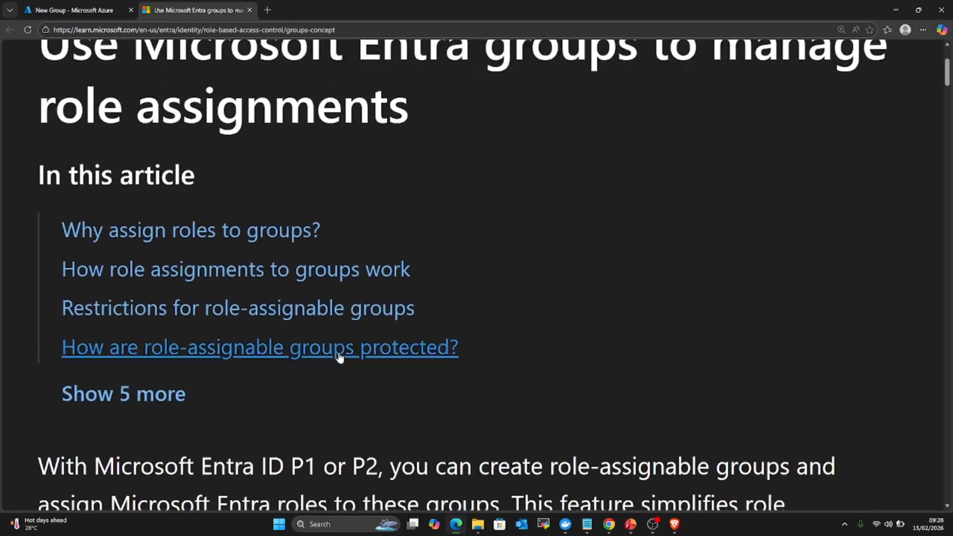
scroll(340, 357, down, 5)
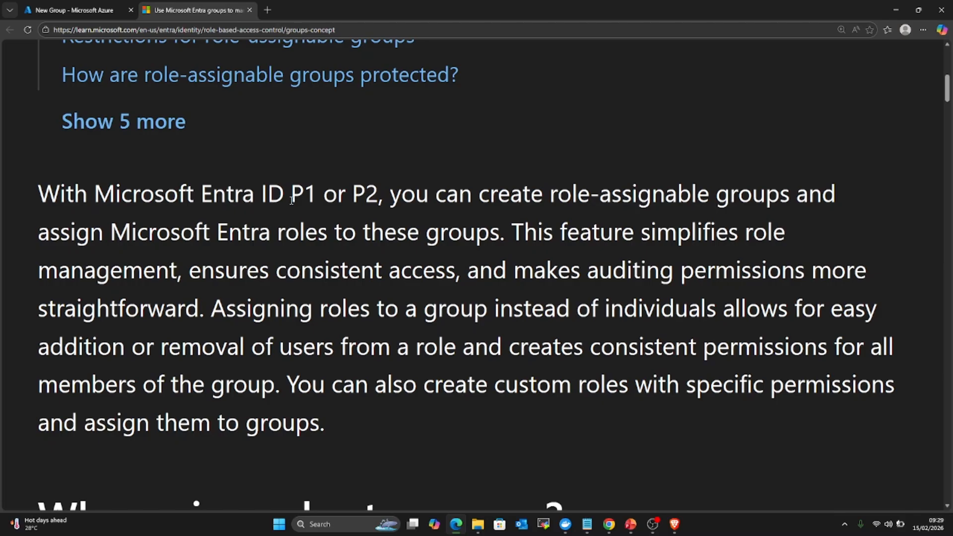
drag(291, 196, 385, 196)
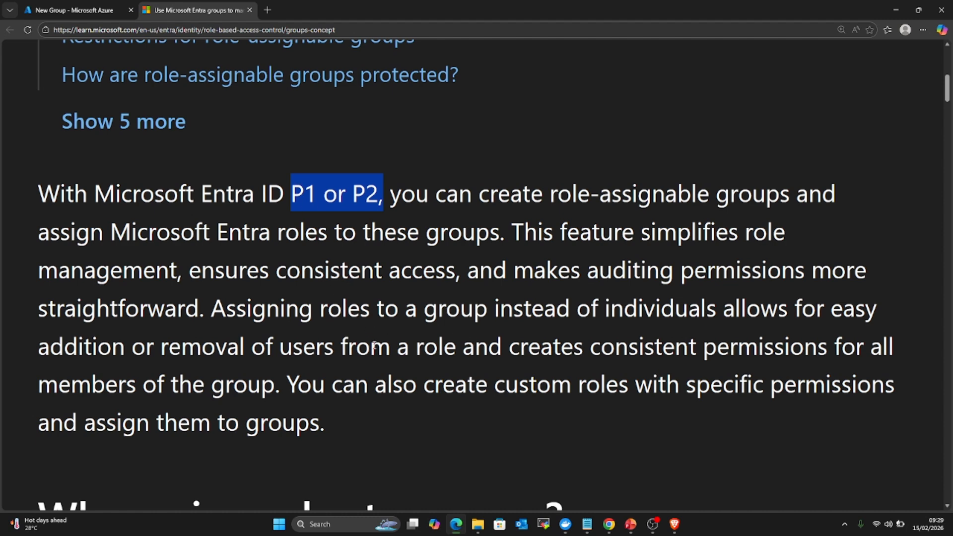
click(280, 284)
scroll(288, 298, down, 10)
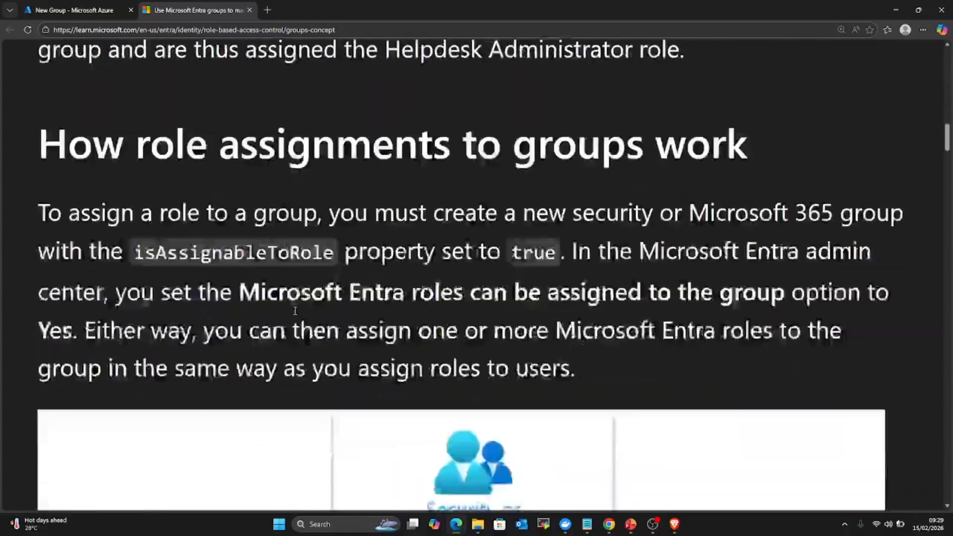
scroll(295, 311, down, 9)
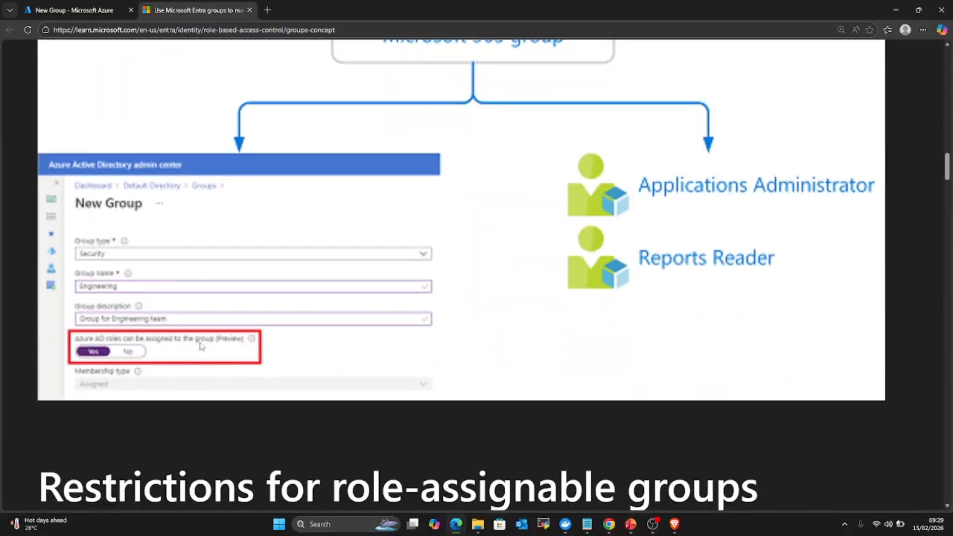
click(87, 11)
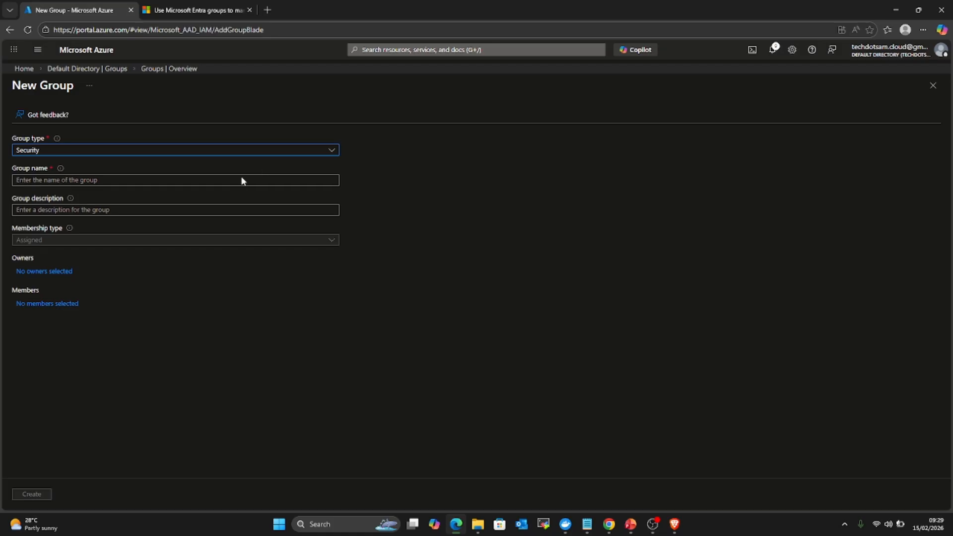
Step: Name the new group 'Developers' with the description 'Developers Group'
click(158, 180)
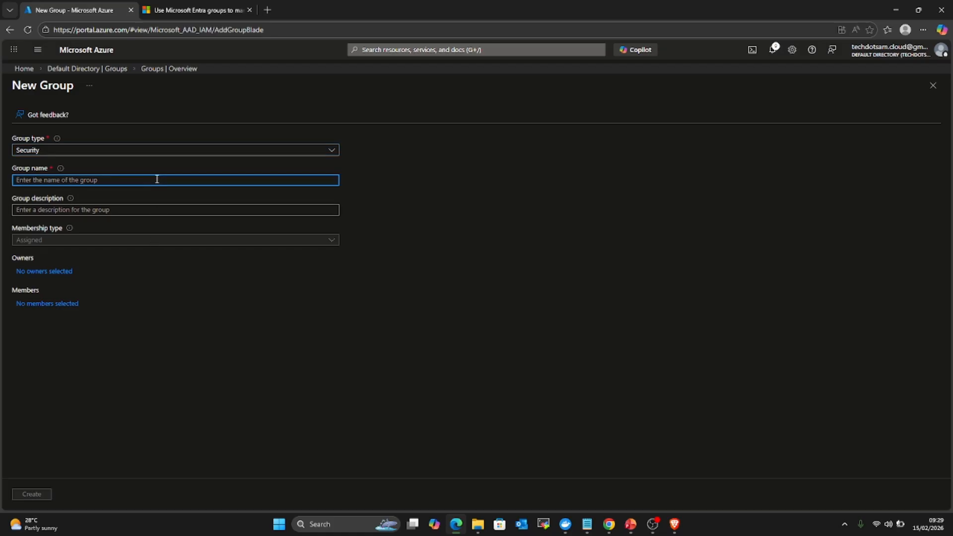
text(Developers)
click(152, 210)
text(Dev)
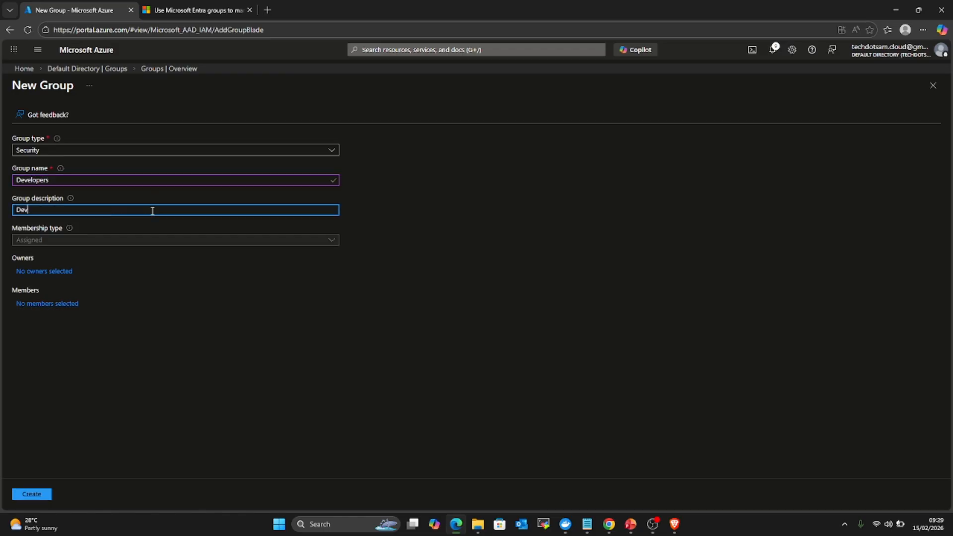
text(elopers Group)
Step: Keep Security as the group type and open the member picker
click(207, 151)
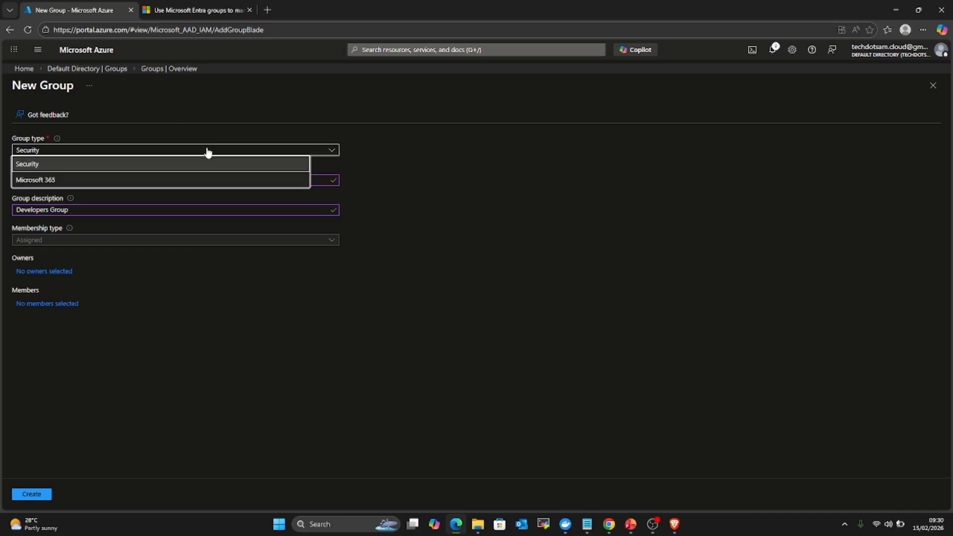
click(409, 148)
click(210, 152)
click(258, 164)
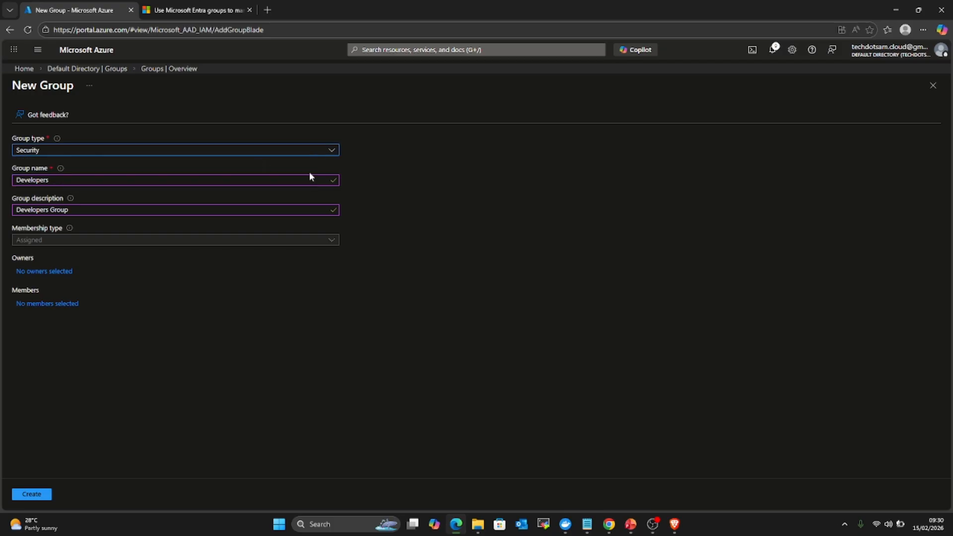
click(62, 306)
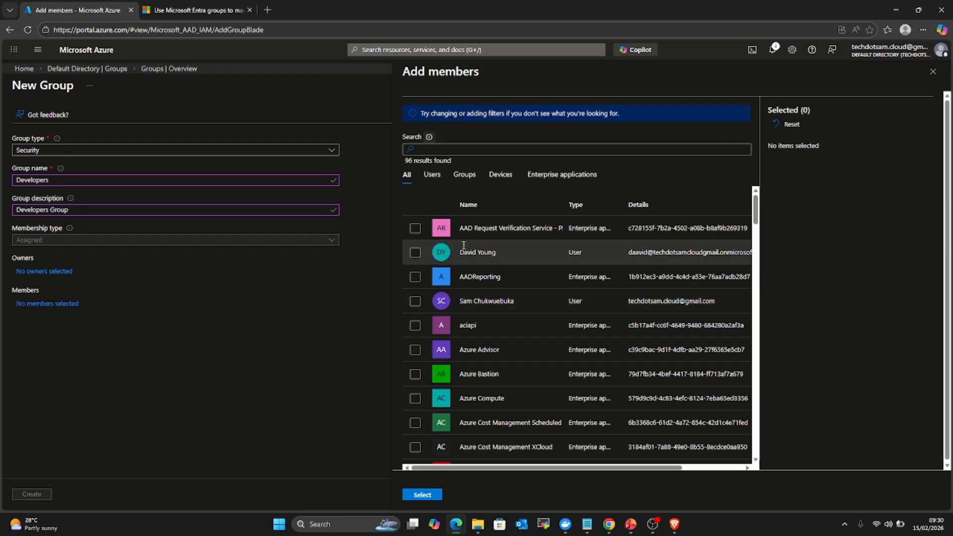
Step: Pick one user from the Add members list as the Developers group's member
scroll(476, 301, down, 15)
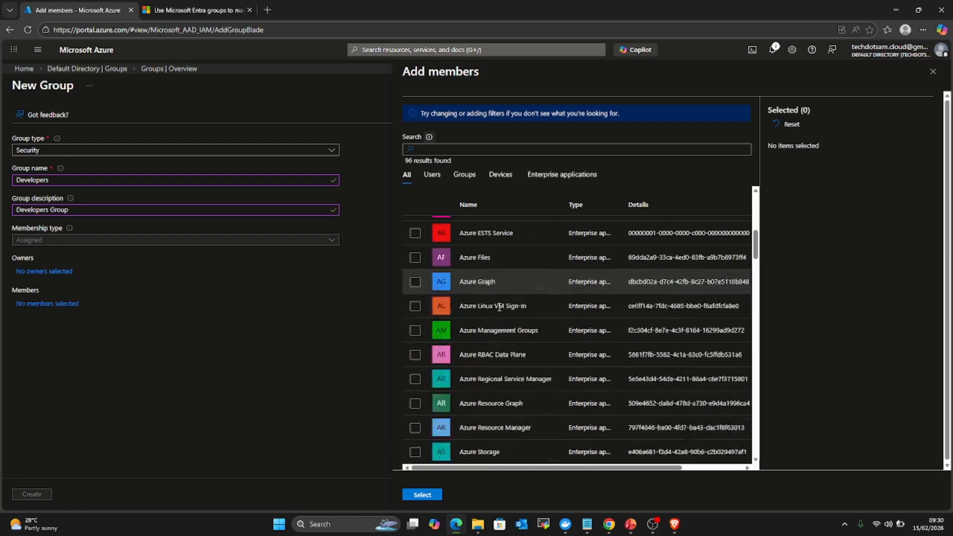
scroll(497, 301, down, 3)
scroll(495, 303, up, 20)
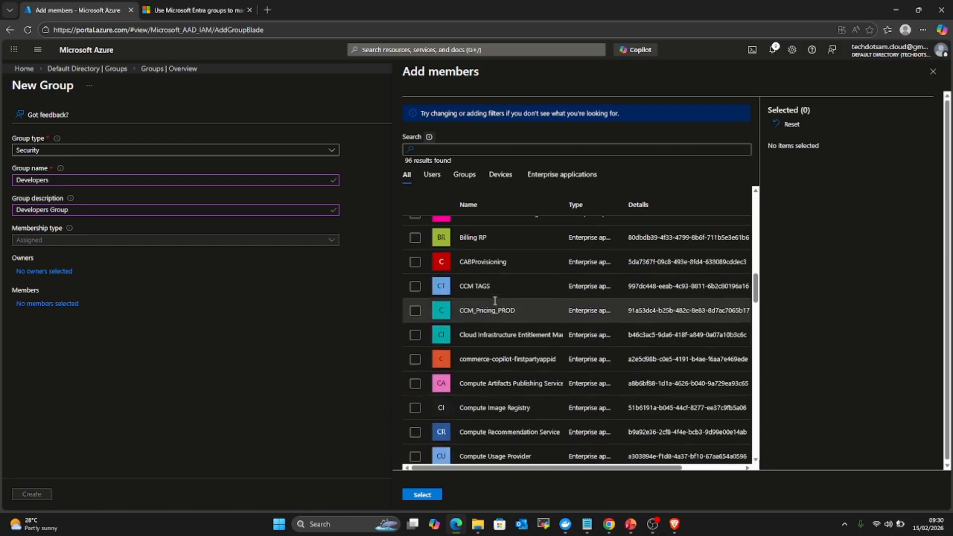
scroll(495, 303, up, 5)
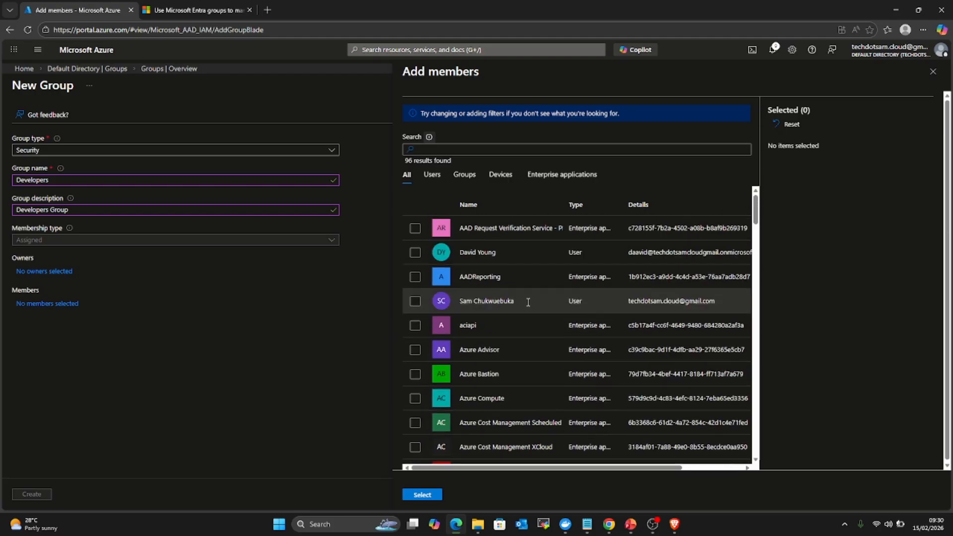
scroll(565, 250, down, 5)
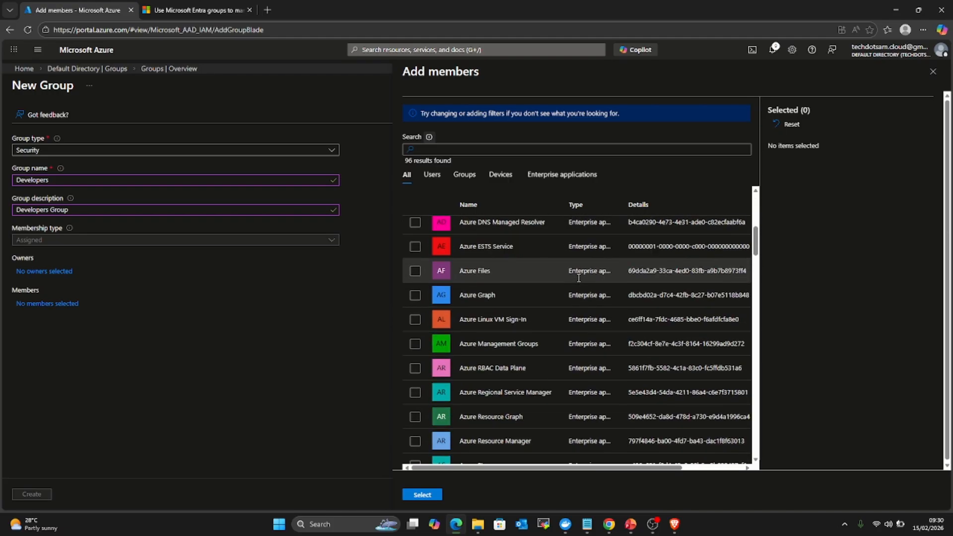
scroll(579, 276, up, 5)
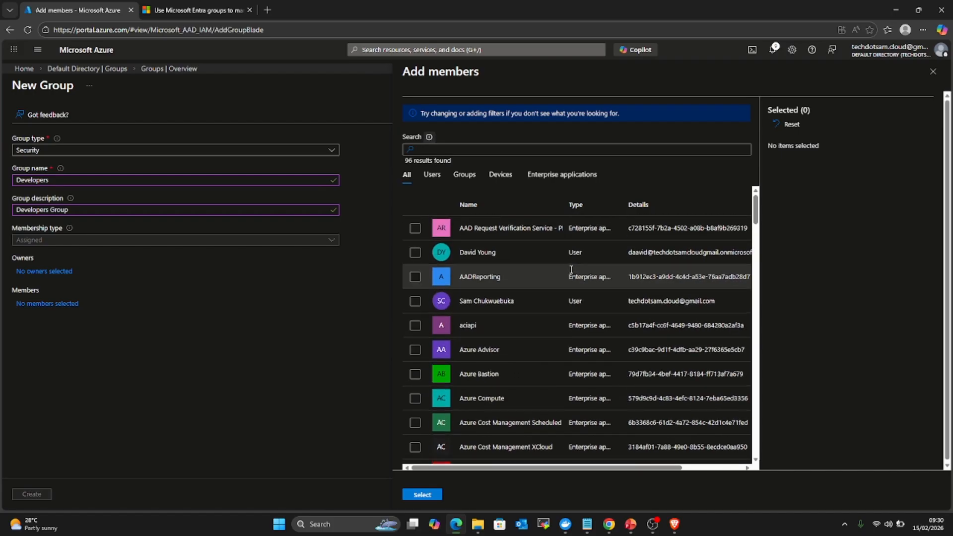
click(414, 253)
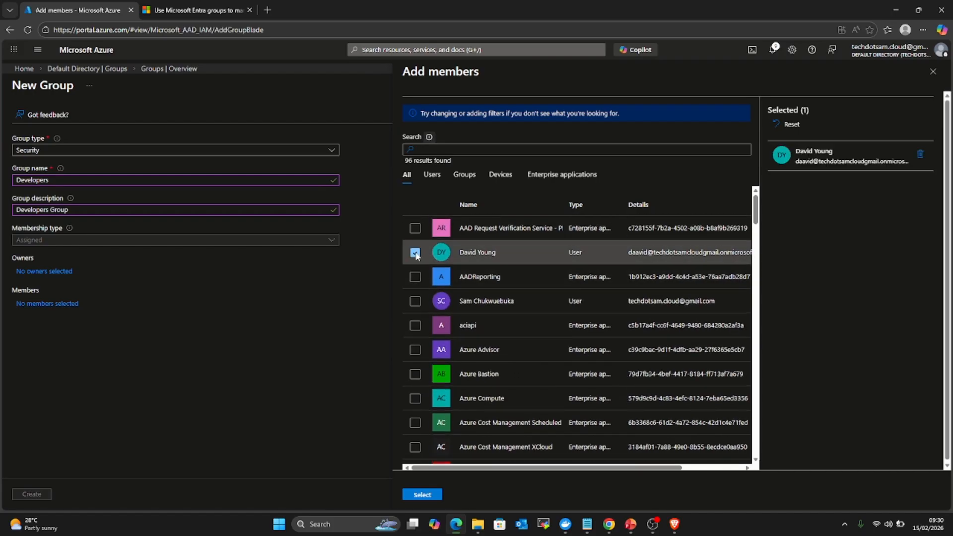
click(422, 494)
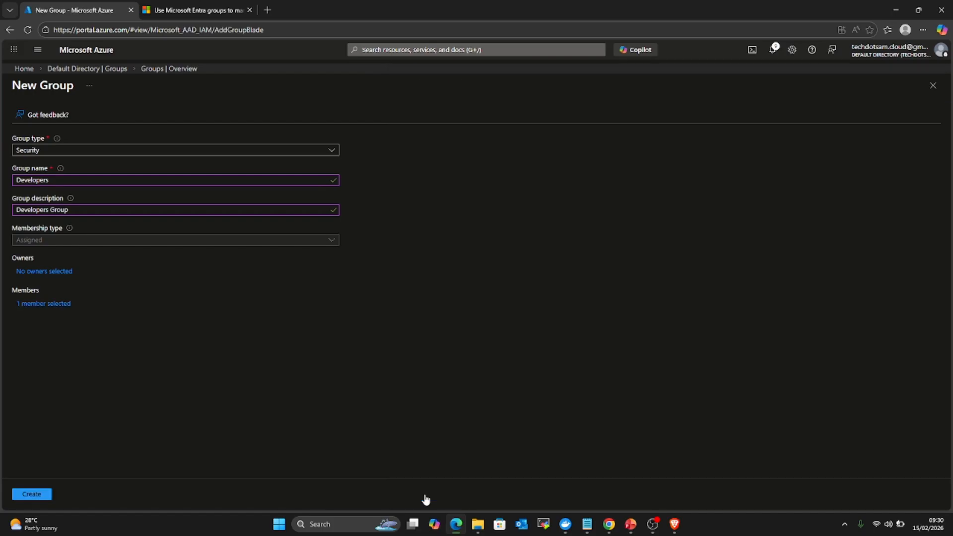
Step: Create the Developers group and open it from the All groups list
click(29, 494)
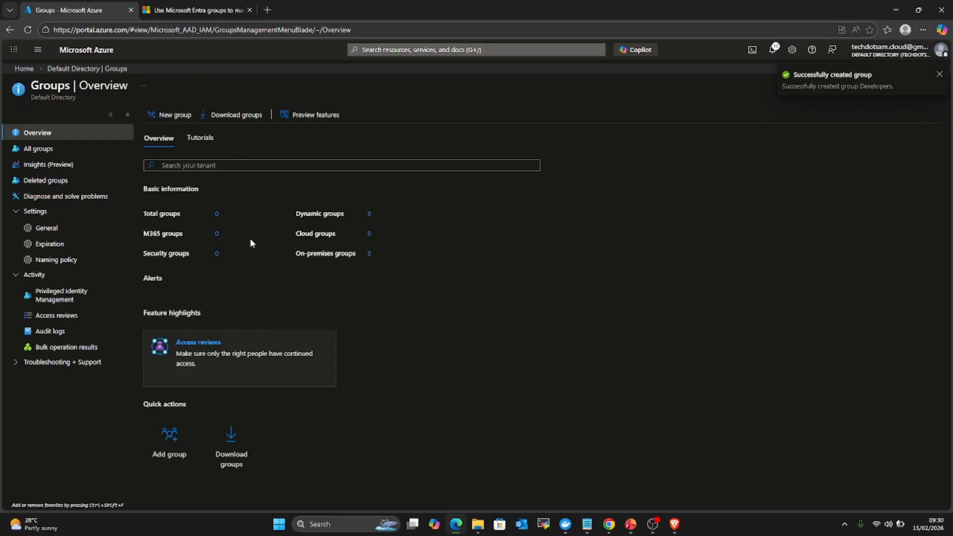
click(36, 152)
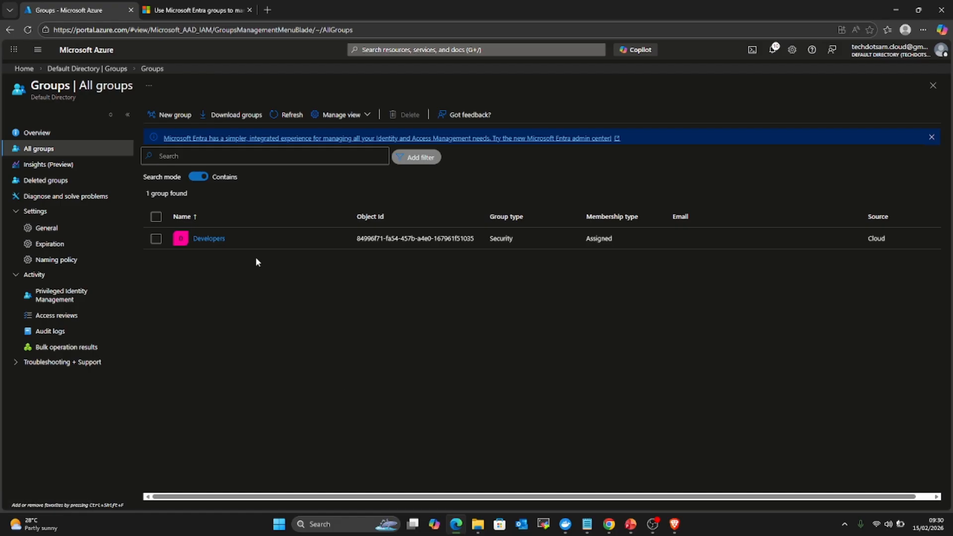
click(218, 239)
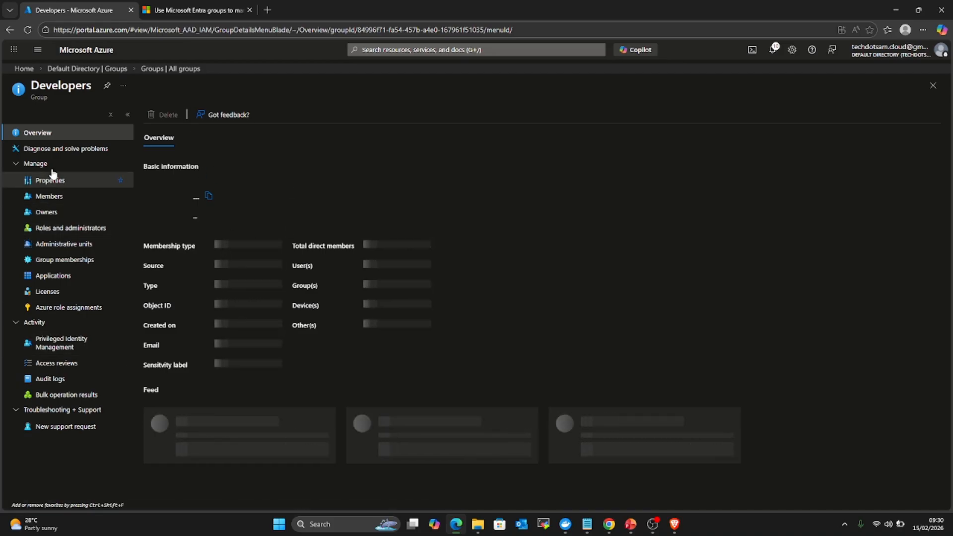
Step: Check the Developers group's administrative roles, then open my-ubuntu-vm from the Home page
click(58, 233)
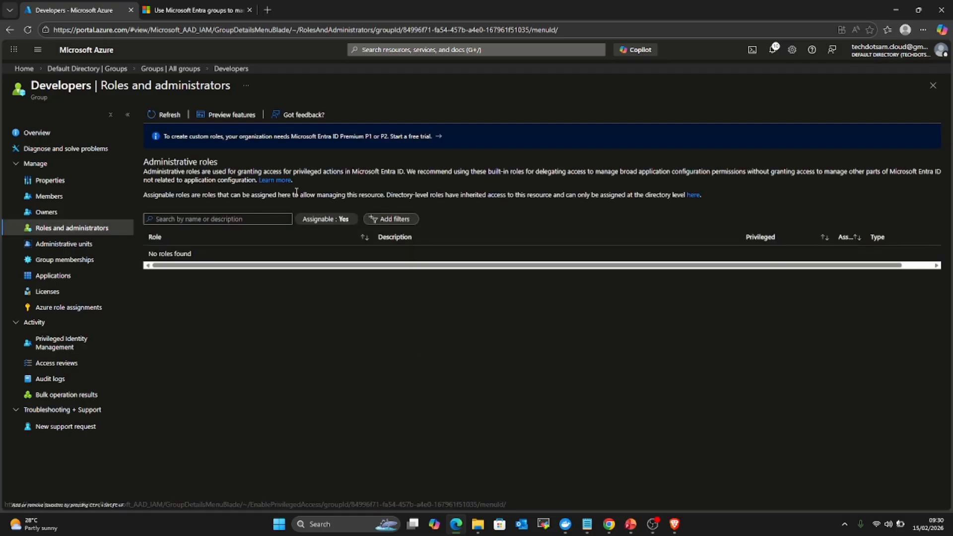
click(244, 222)
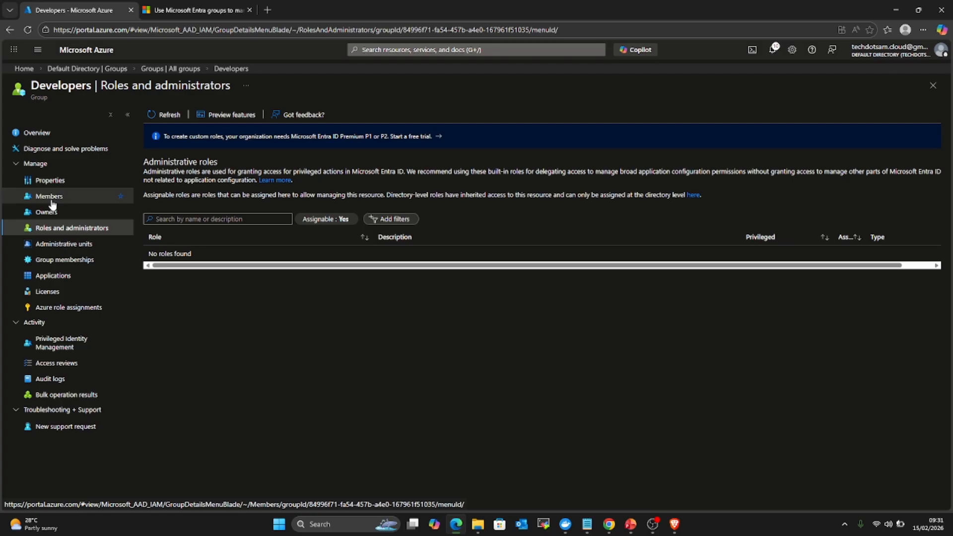
click(76, 54)
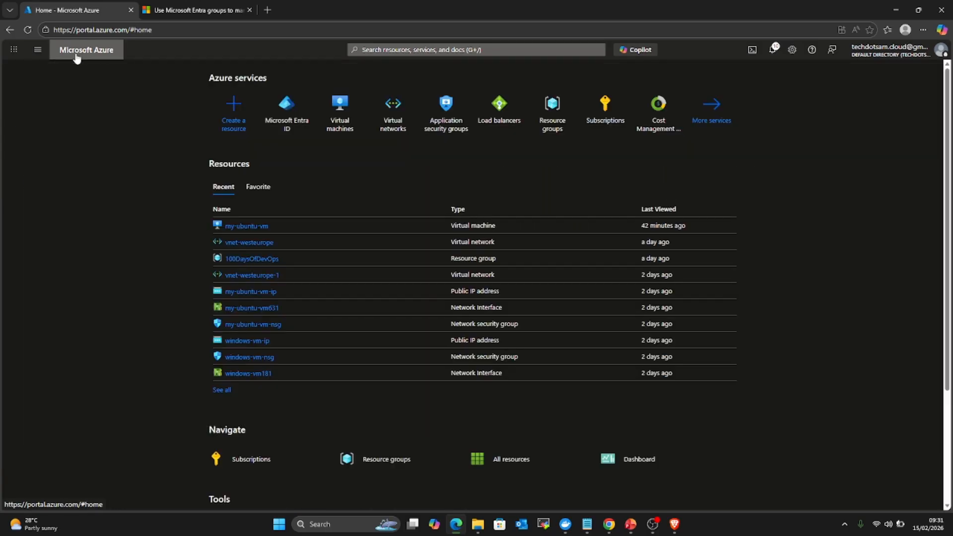
click(247, 225)
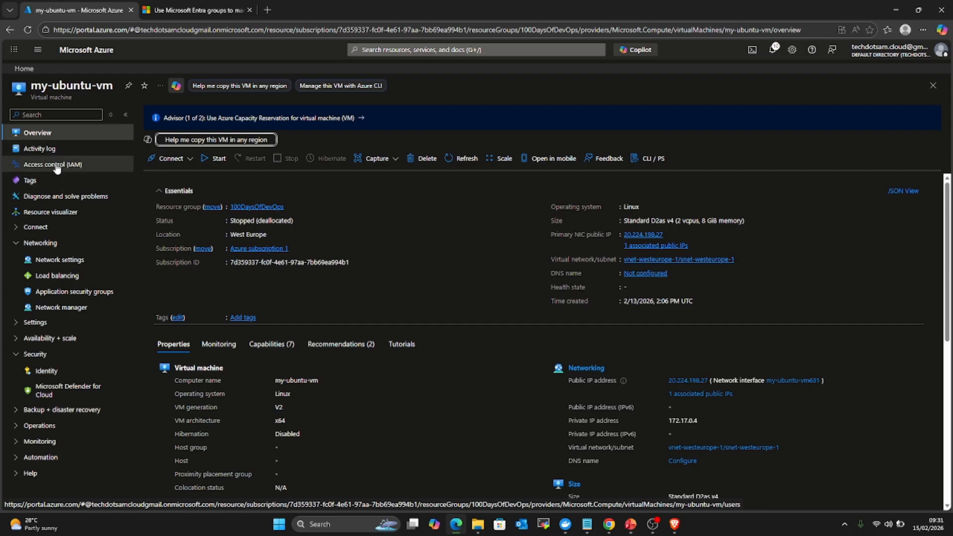
Step: Show my-ubuntu-vm's Access control (IAM) role assignments, listing two inherited Owner entries
click(57, 166)
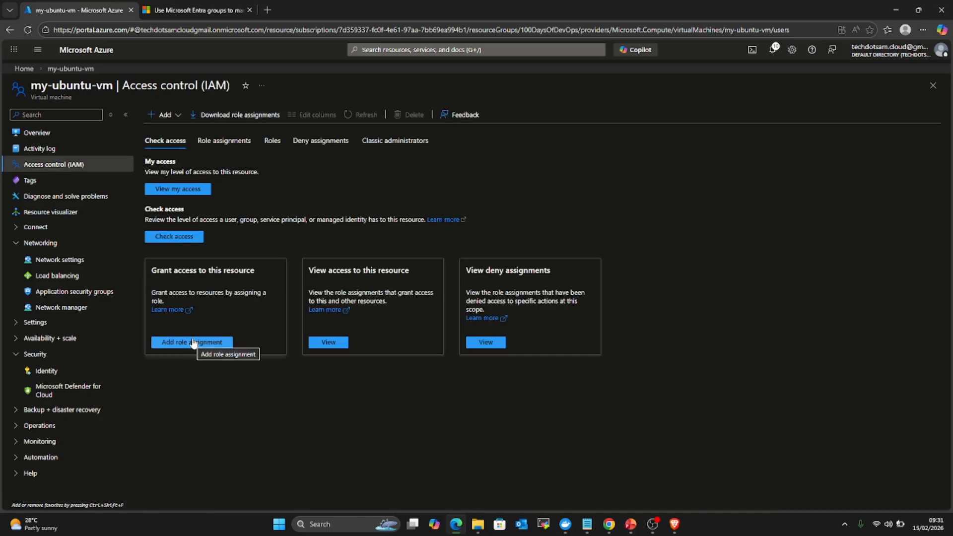
click(227, 146)
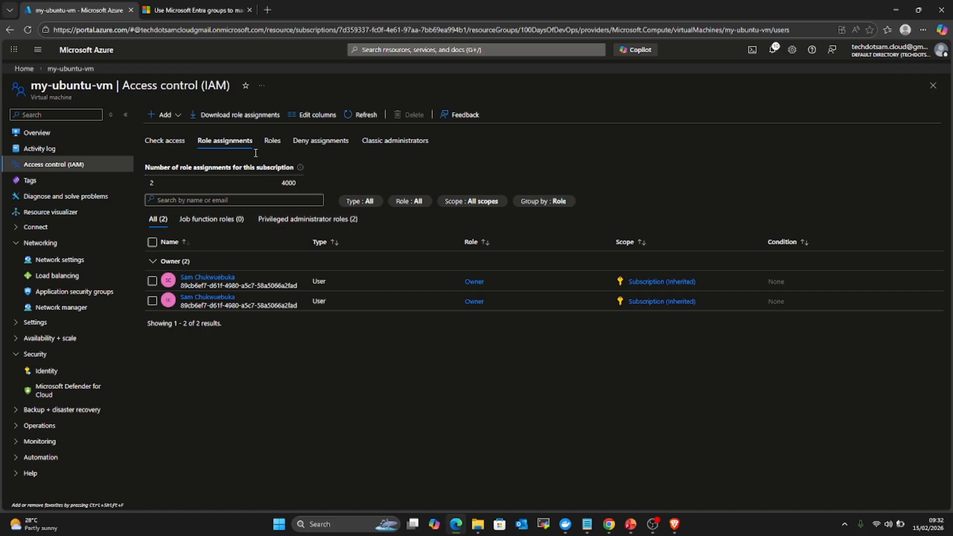
Step: Browse the built-in roles list, highlighting the Owner and Contributor role descriptions
click(272, 141)
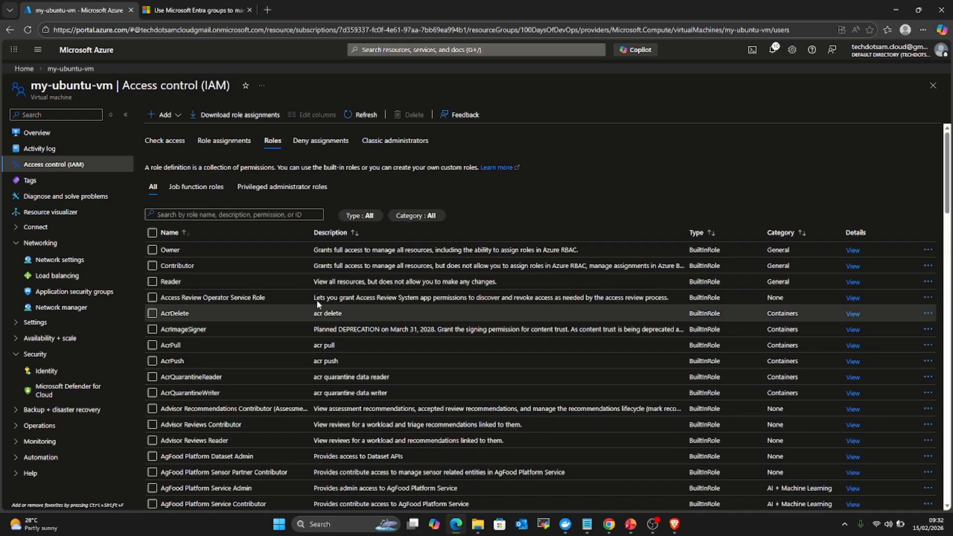
scroll(217, 253, down, 5)
scroll(215, 255, up, 2)
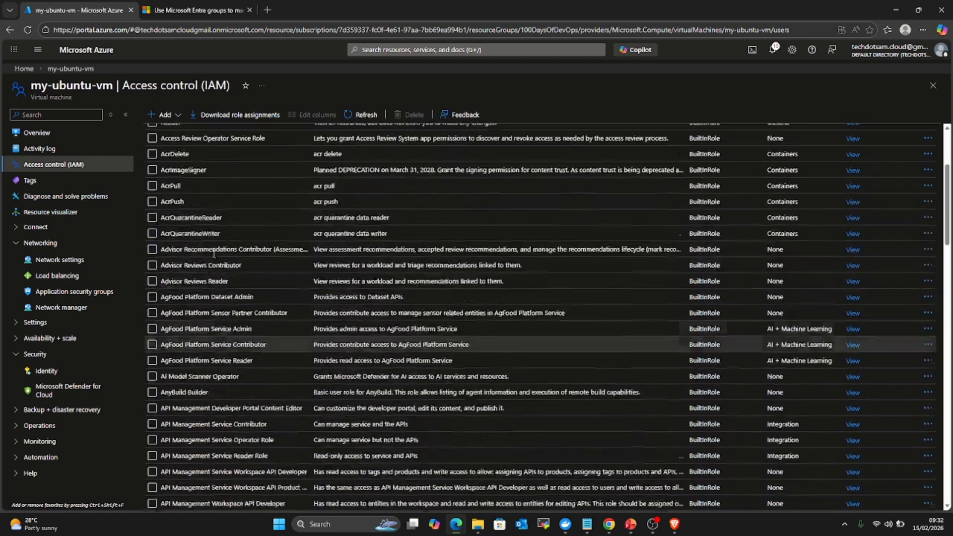
scroll(212, 252, up, 3)
scroll(213, 251, down, 15)
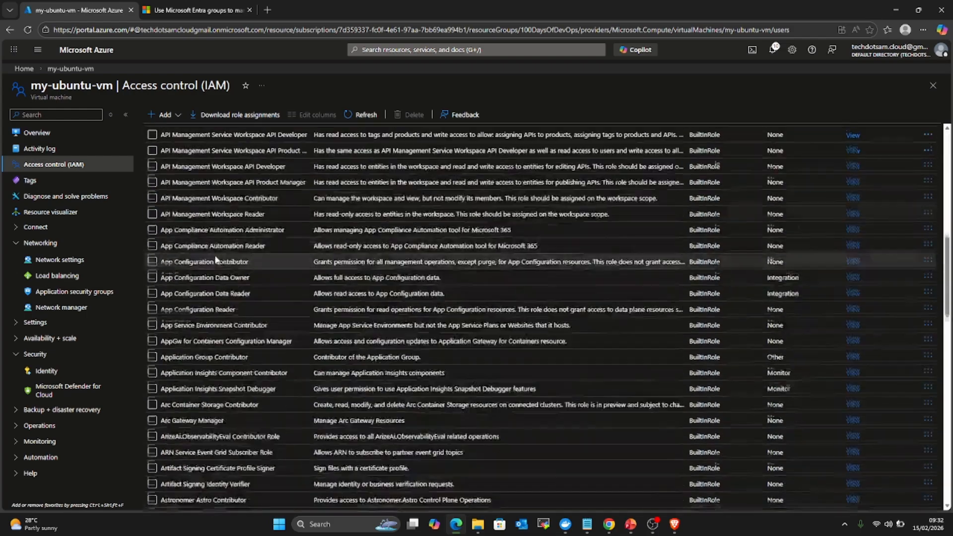
scroll(217, 260, up, 10)
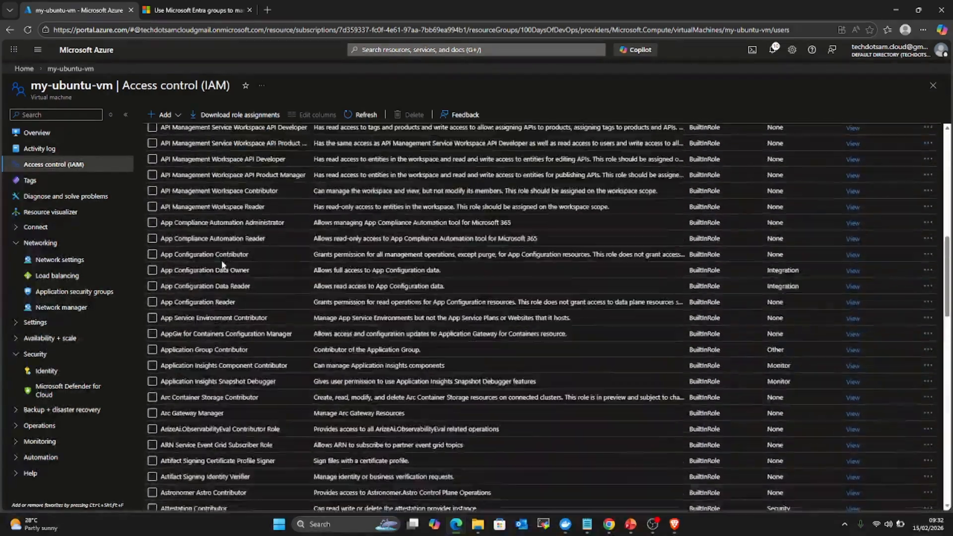
scroll(228, 303, up, 2)
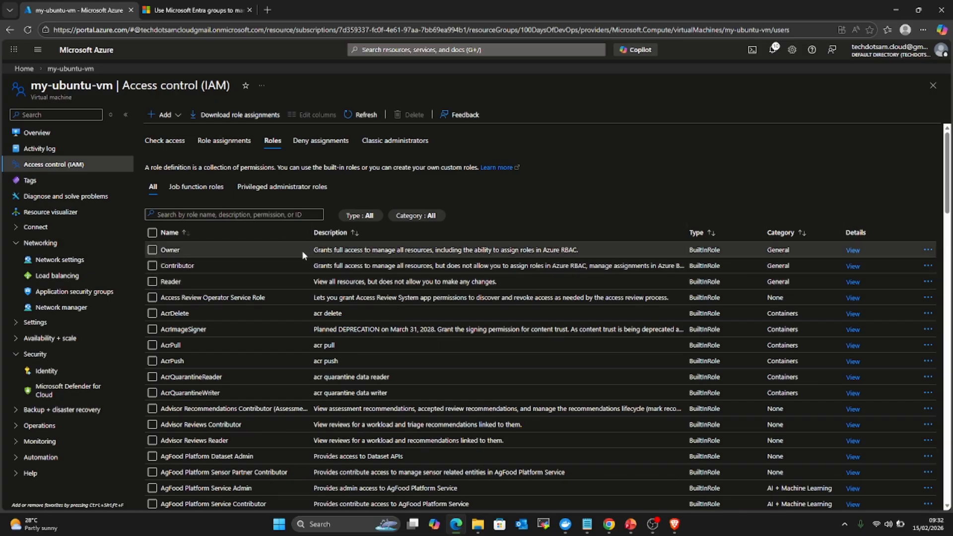
drag(312, 251, 578, 250)
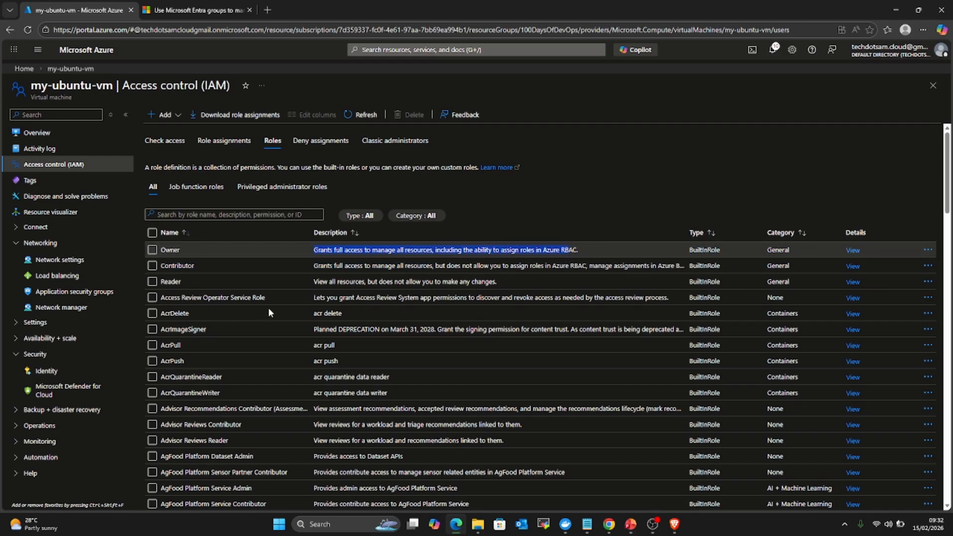
drag(312, 269, 665, 267)
click(619, 189)
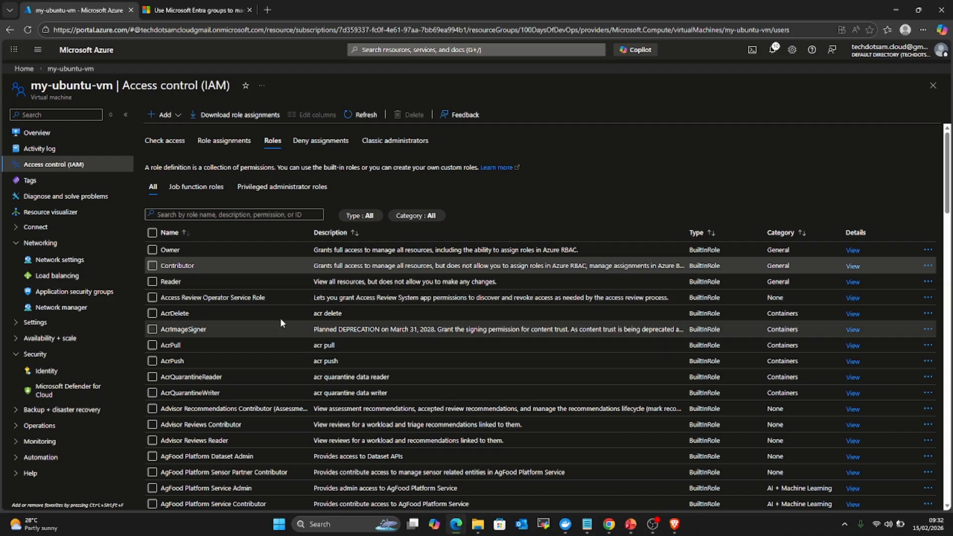
Step: Note the total of 856 roles, then return to the Check access overview
scroll(247, 313, down, 4)
scroll(251, 316, down, 20)
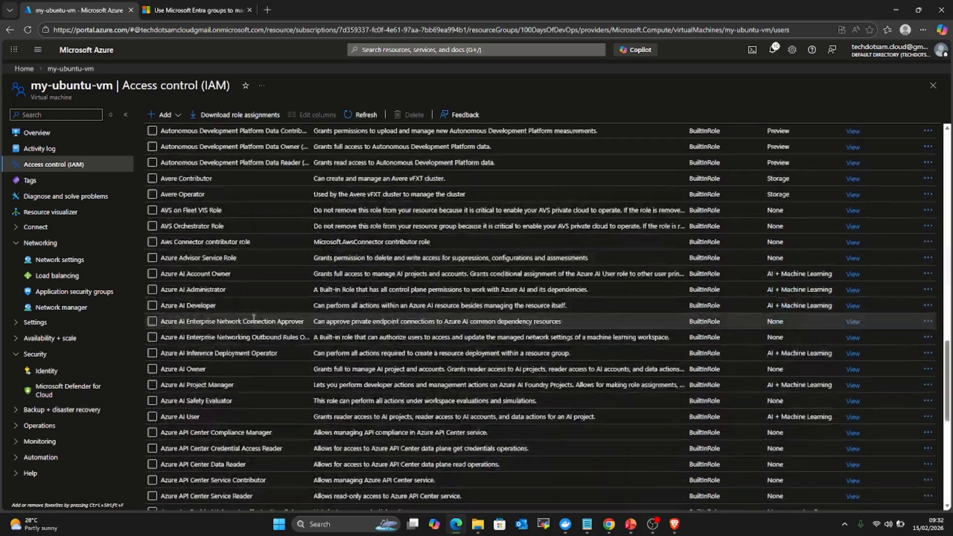
scroll(254, 320, down, 4)
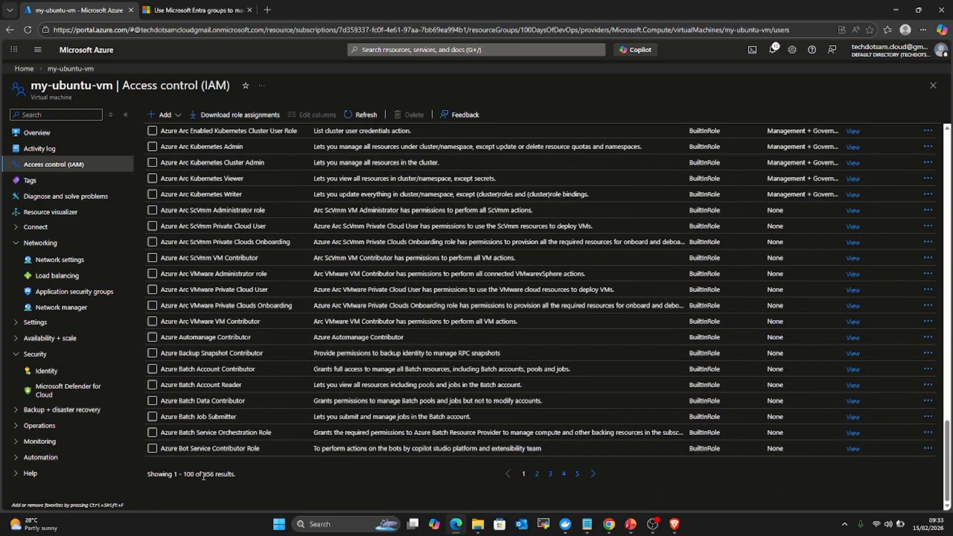
drag(203, 474, 217, 476)
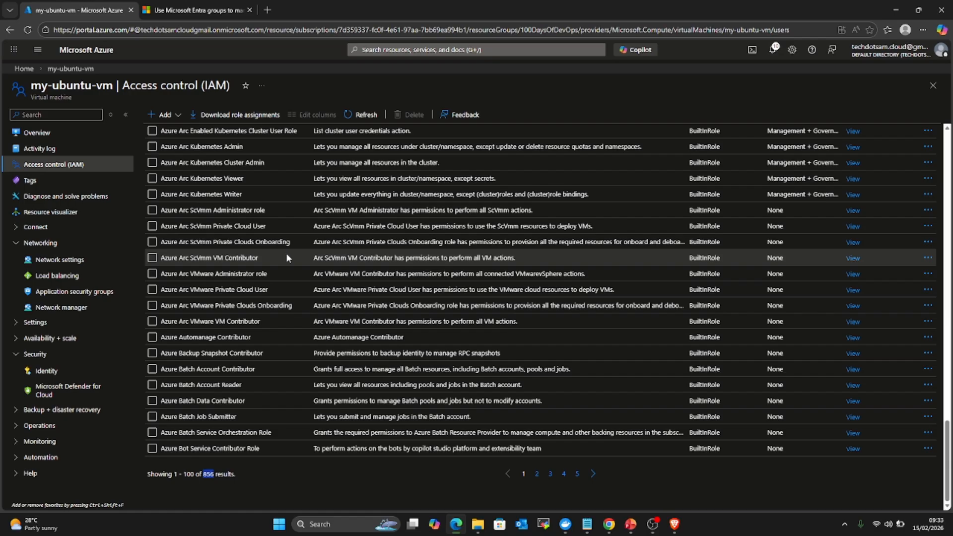
scroll(238, 271, up, 4)
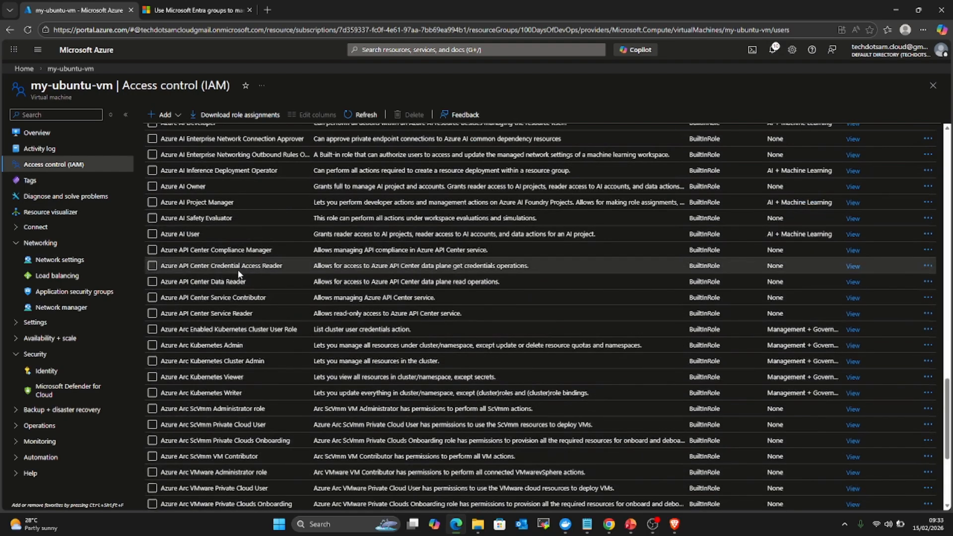
scroll(237, 269, up, 15)
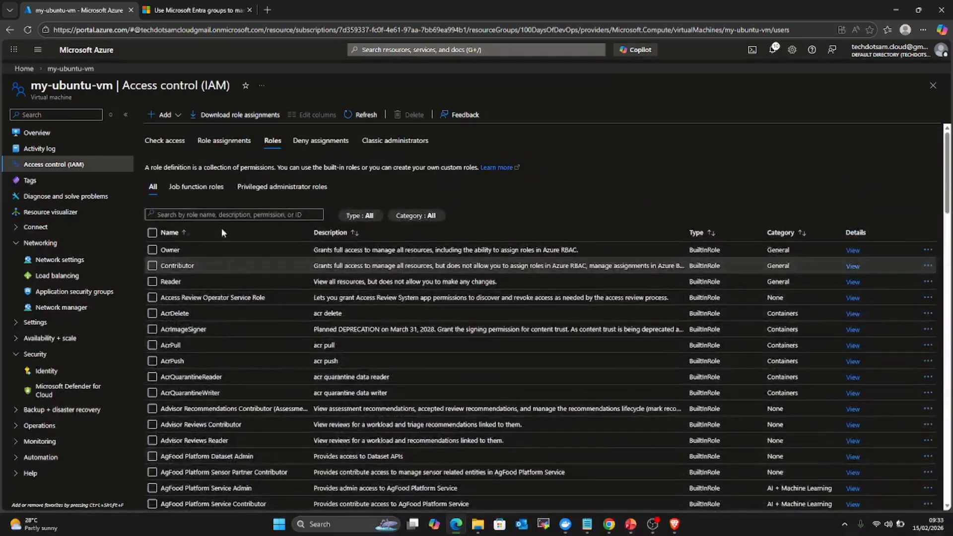
click(169, 142)
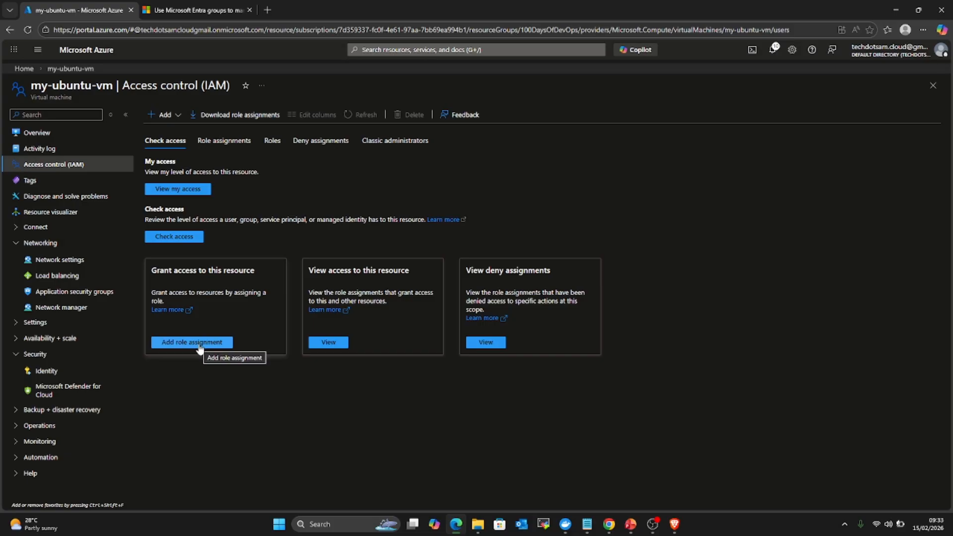
Step: Start a role assignment on my-ubuntu-vm with the Reader role and advance to Members
click(162, 115)
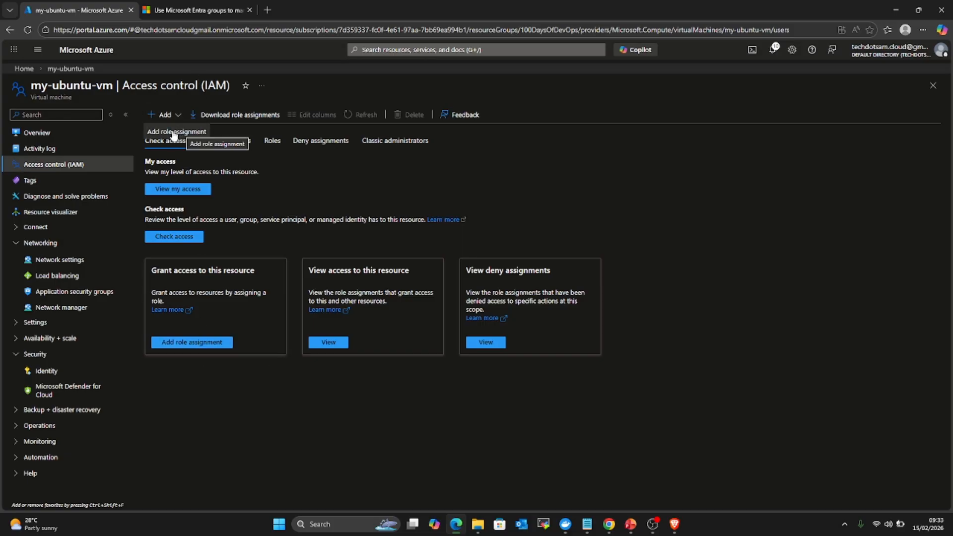
click(199, 343)
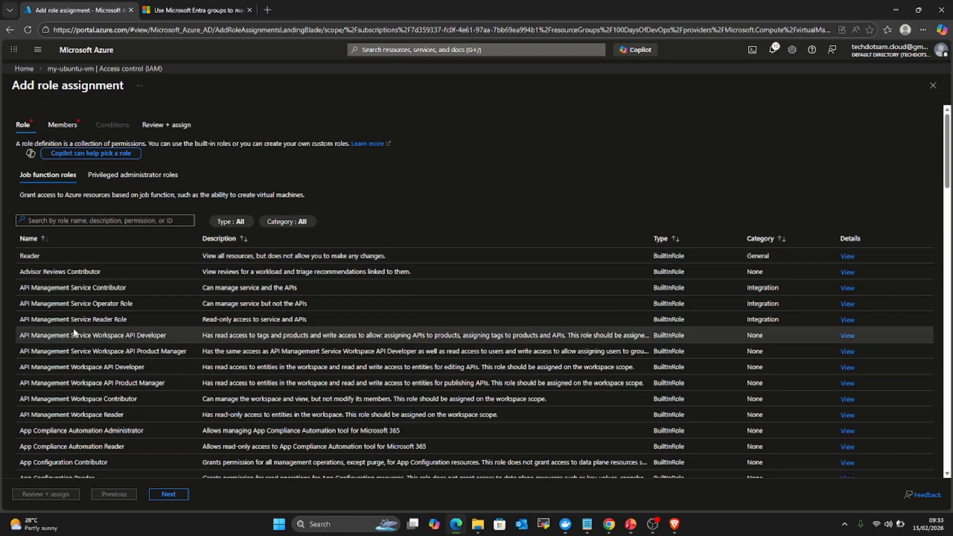
click(50, 257)
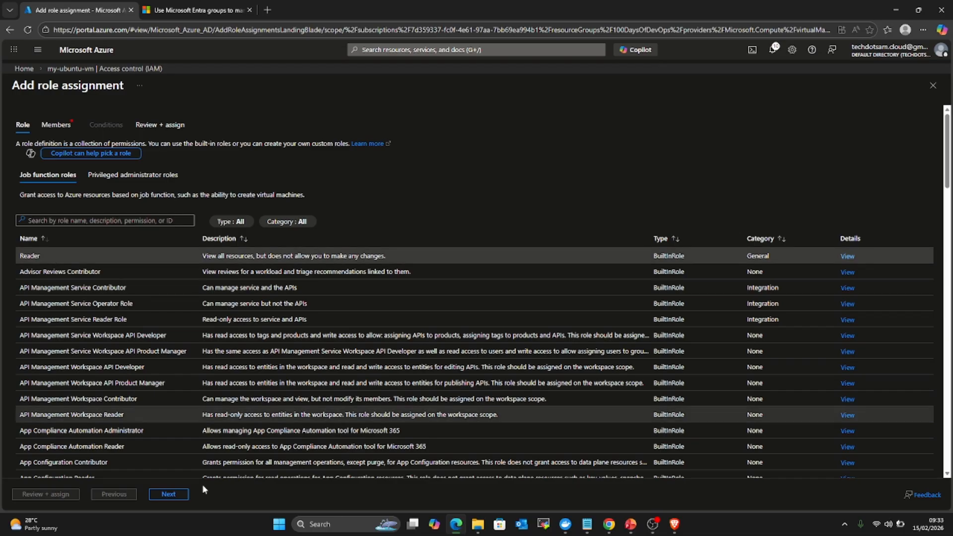
click(170, 495)
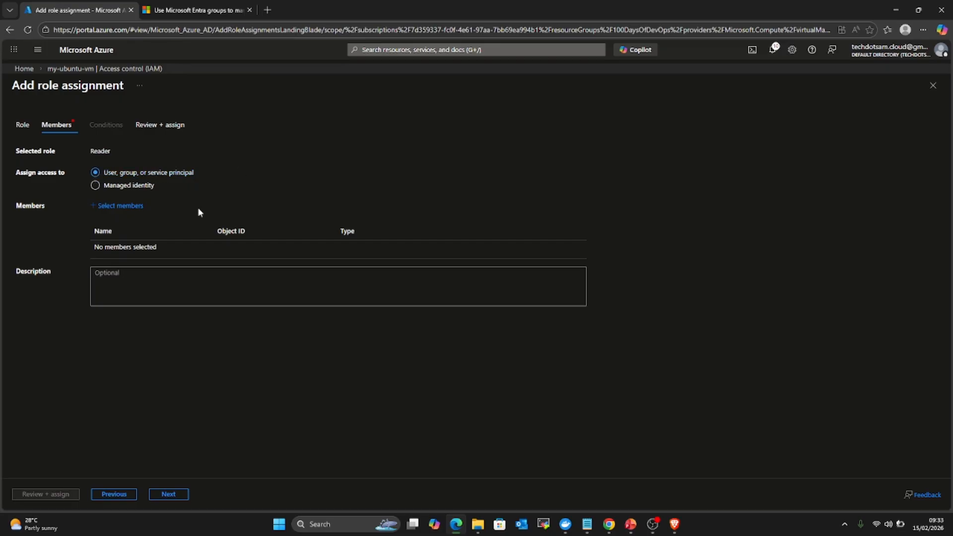
Step: Add the Developers group as the Reader assignment's member
click(121, 207)
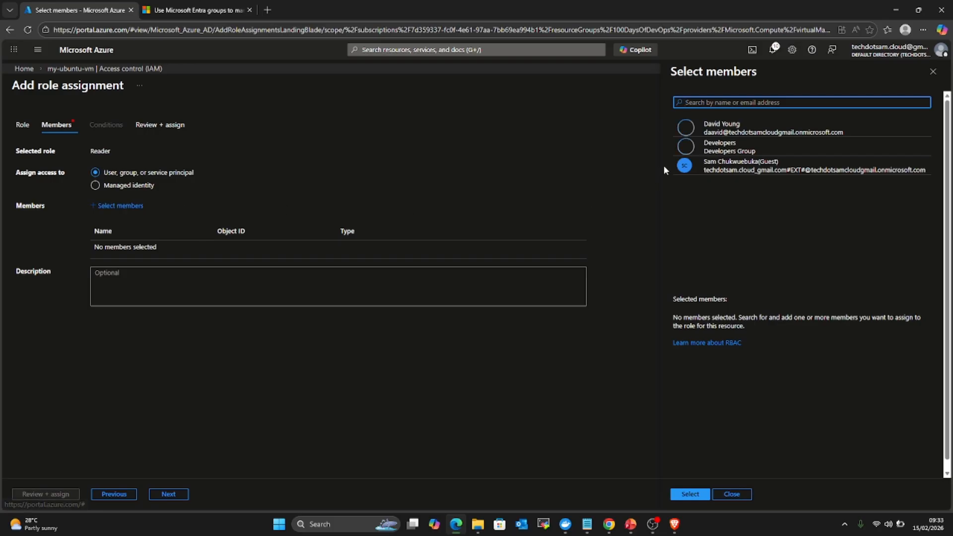
click(689, 153)
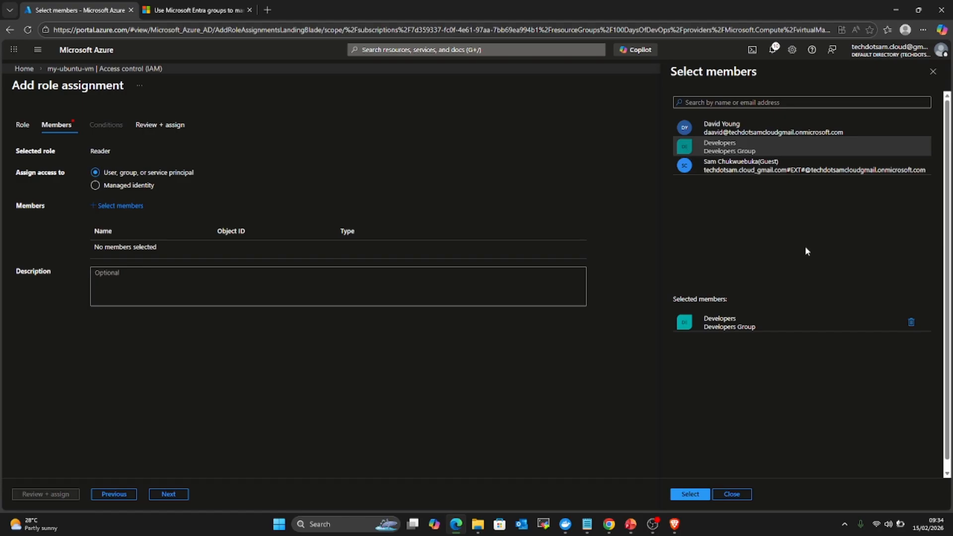
click(691, 494)
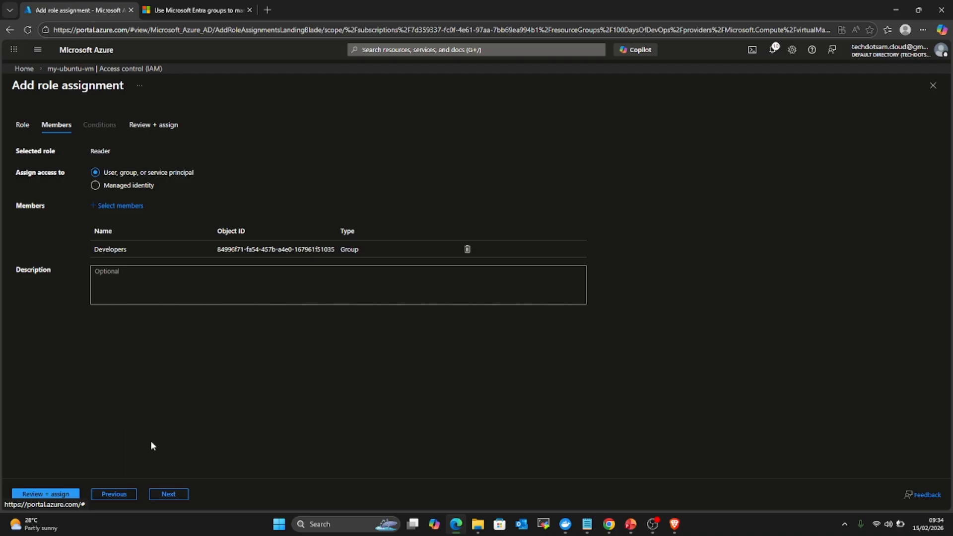
Step: Return to the Azure home page and bring up the PowerPoint IAM slide
click(102, 49)
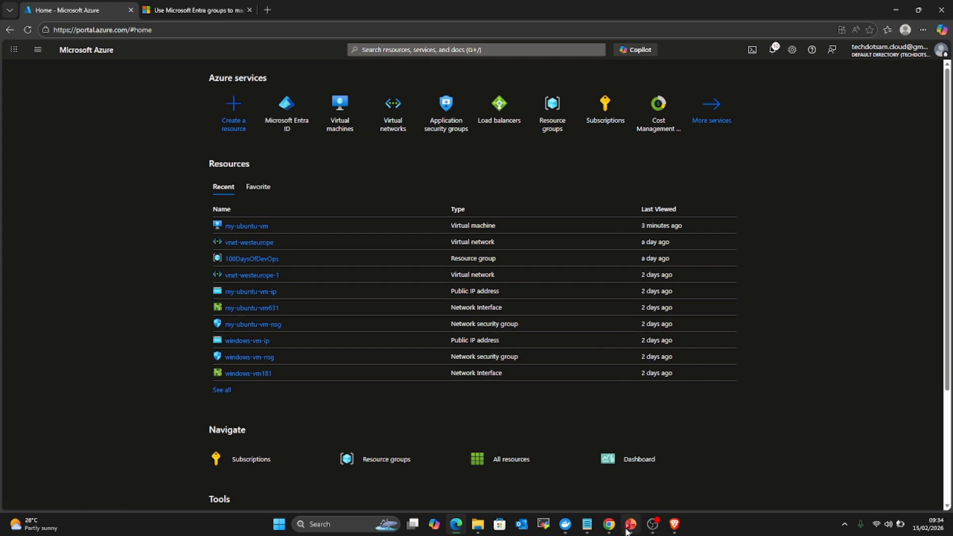
mouse_move(630, 524)
click(633, 497)
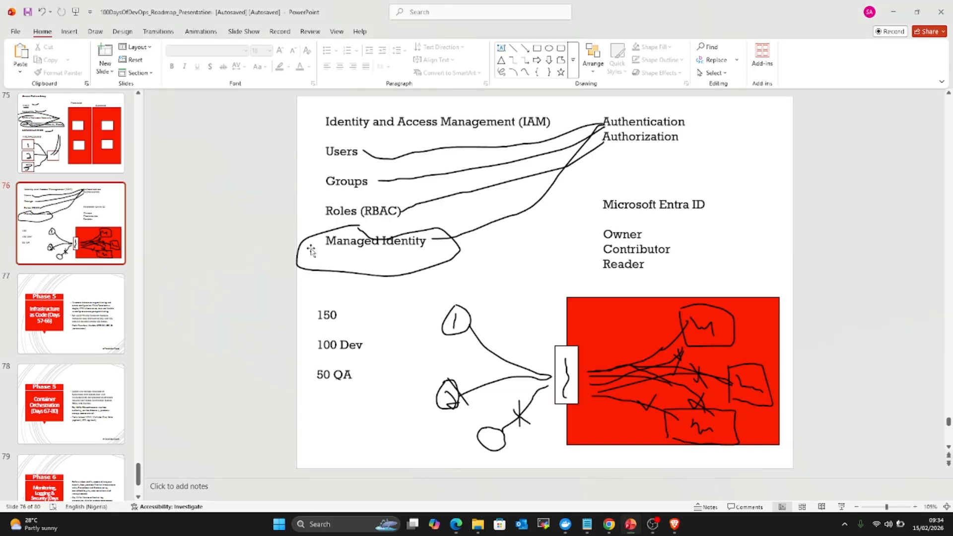
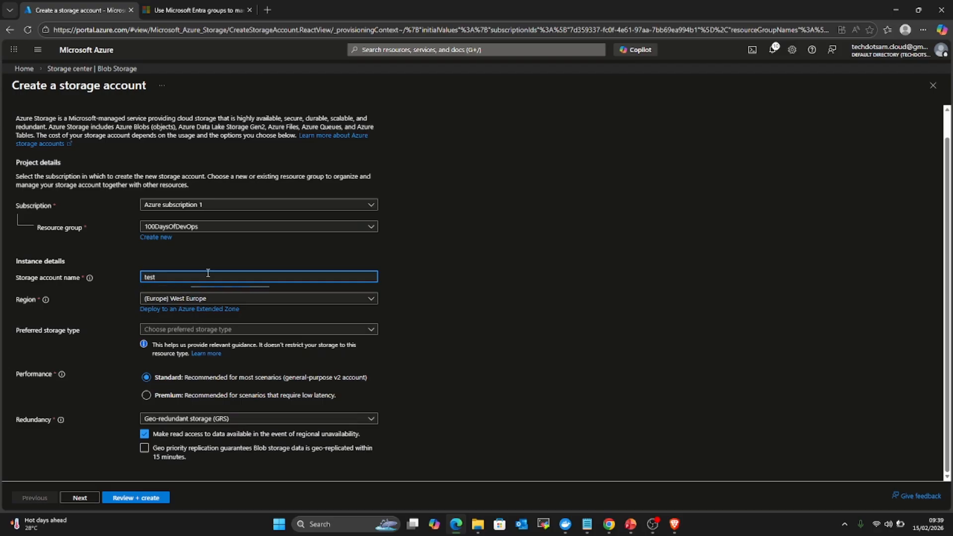
Step: Enter the storage account name my-storage-account, then remove its hyphens
key(BackSpace)
key(BackSpace)
key(BackSpace)
key(BackSpace)
text(my-storage)
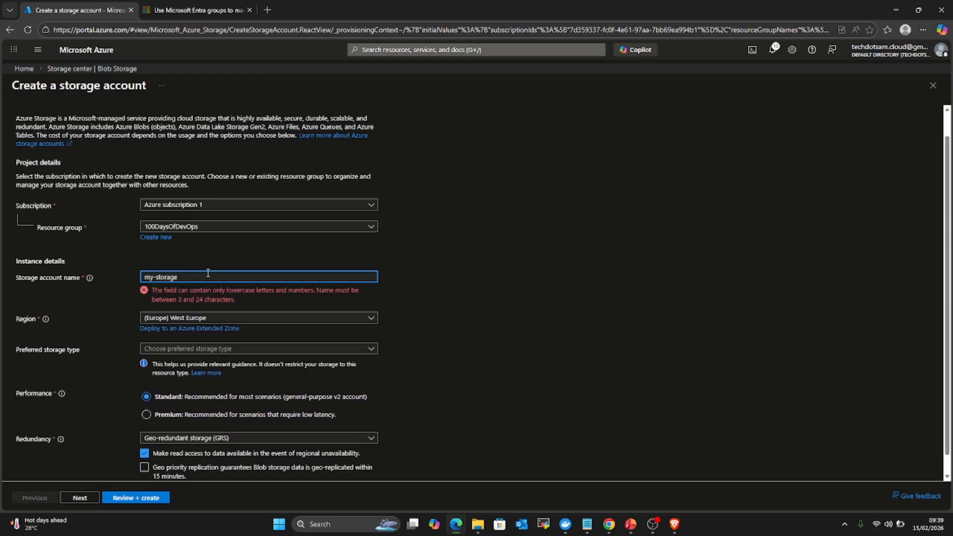
key(BackSpace)
key(BackSpace)
text(ge-)
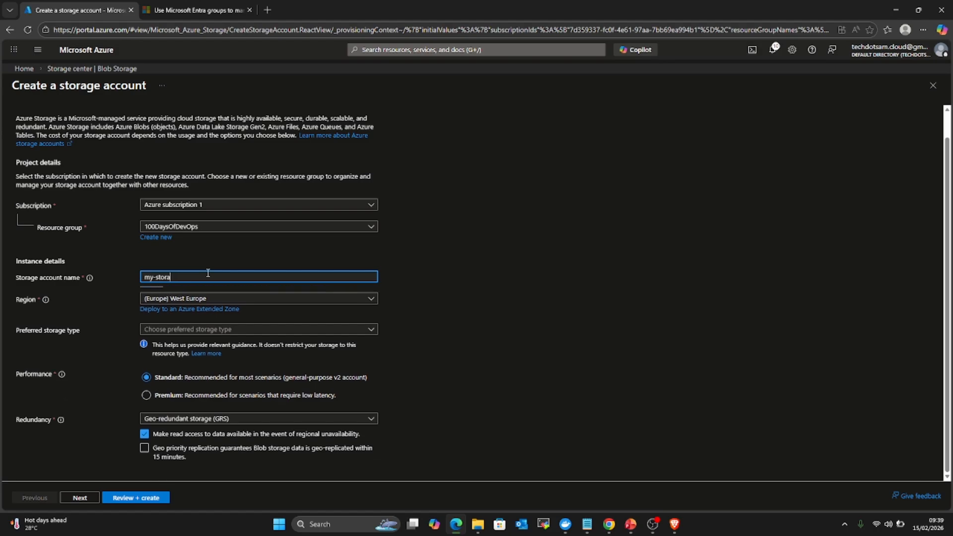
text(acc)
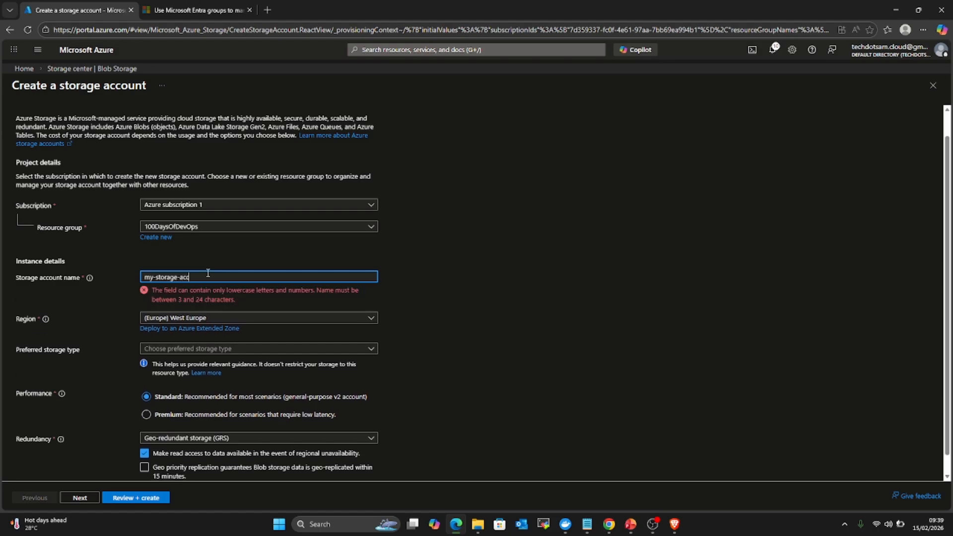
text(ount)
key(Left)
key(BackSpace)
key(Left)
key(Left)
key(Left)
key(Left)
key(Left)
key(BackSpace)
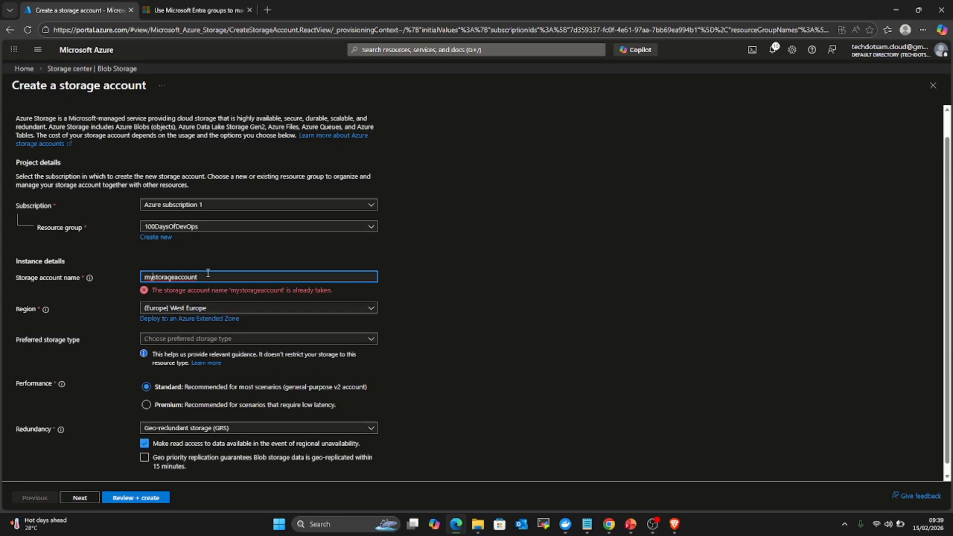
Step: Replace the 'my' prefix with 'vetra' so the name reads vetraxstorageaccount and validates
click(157, 276)
key(BackSpace)
key(BackSpace)
text(v)
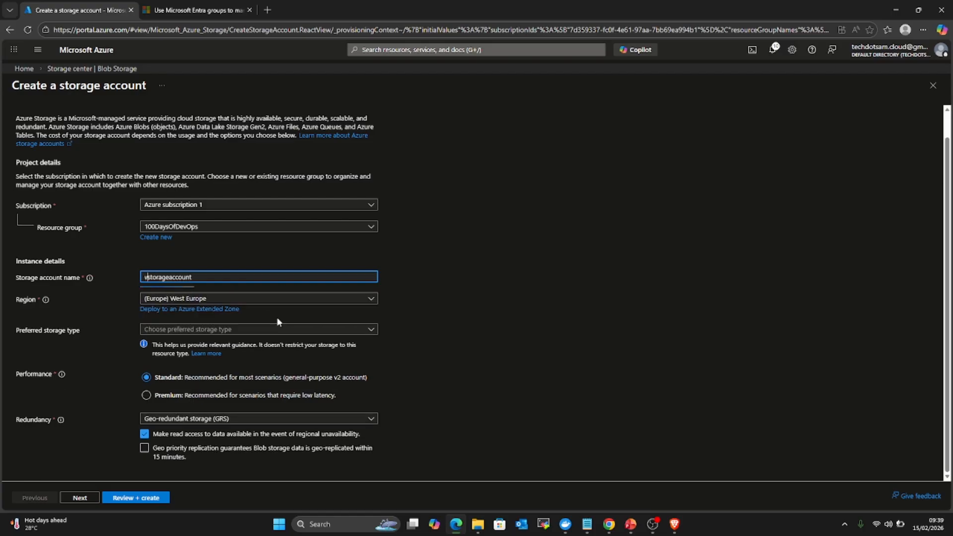
text(etrax)
click(432, 235)
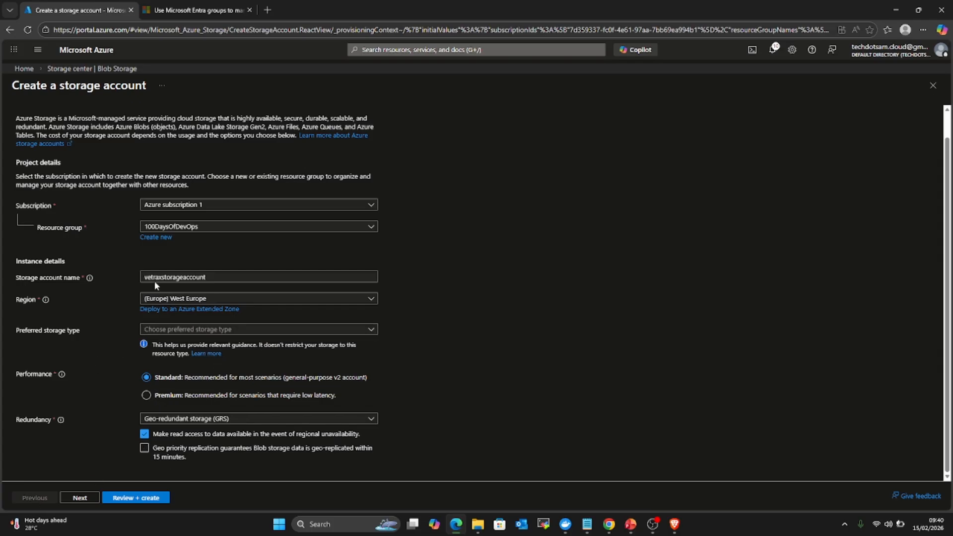
scroll(94, 314, up, 1)
Step: Go through Advanced to Review + create and check the vetraxstorageaccount summary
click(68, 120)
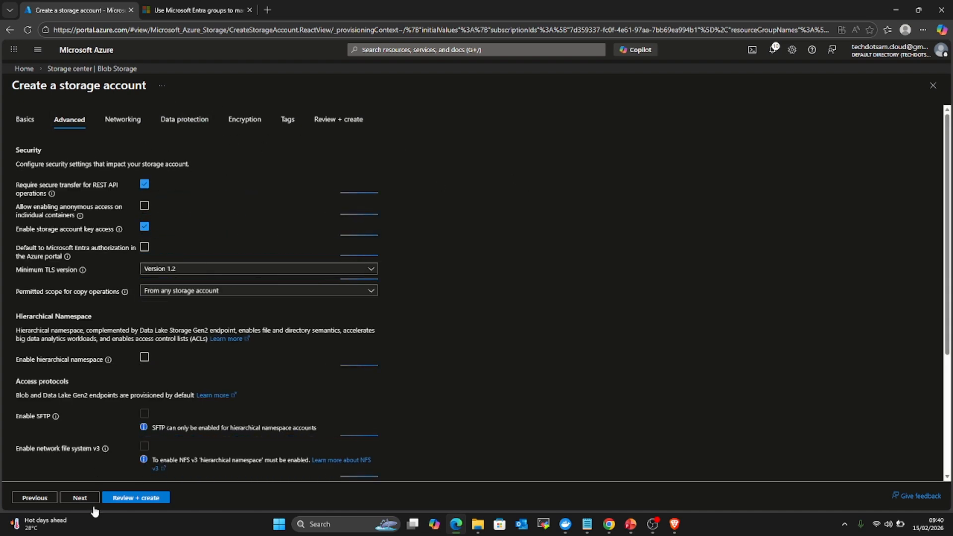
click(135, 497)
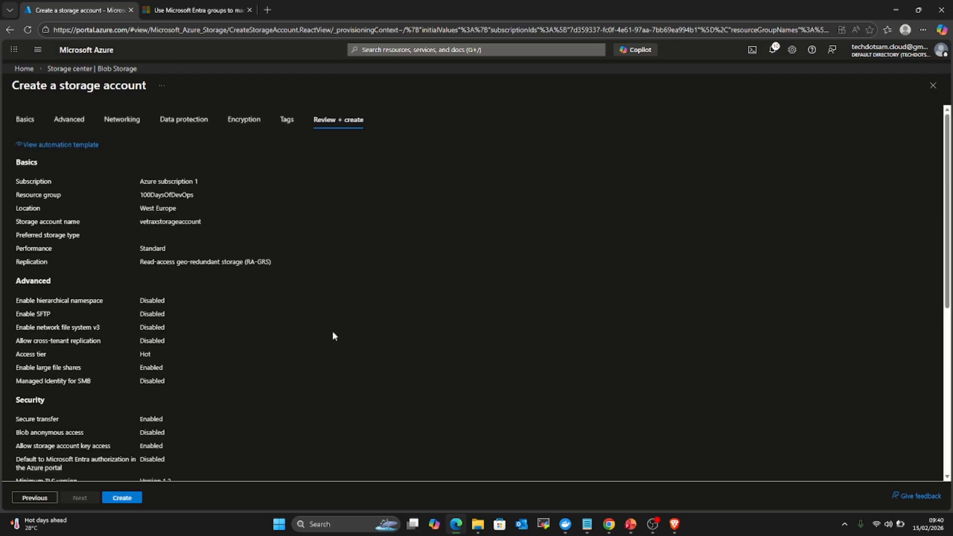
scroll(135, 312, down, 6)
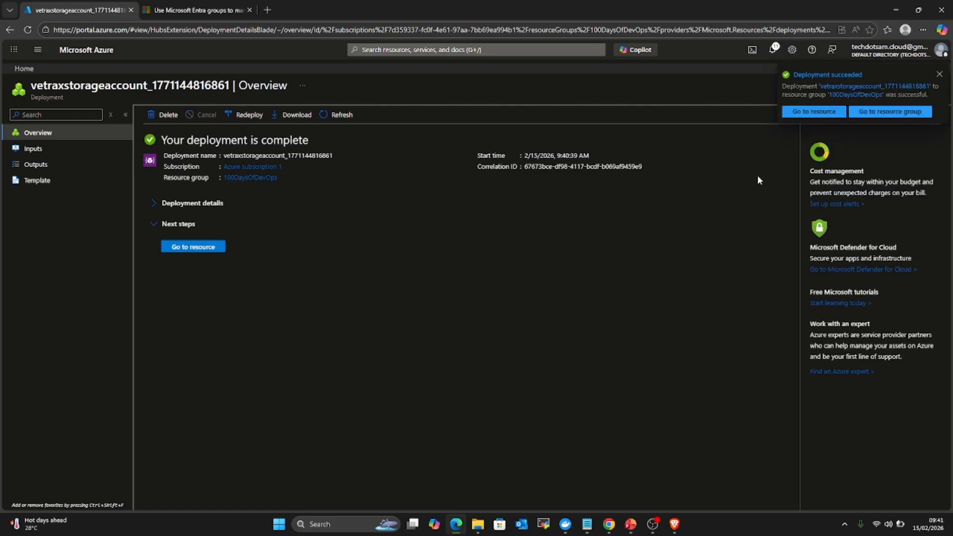
Step: Go to the deployed vetraxstorageaccount and open its Access Control (IAM) page
click(815, 111)
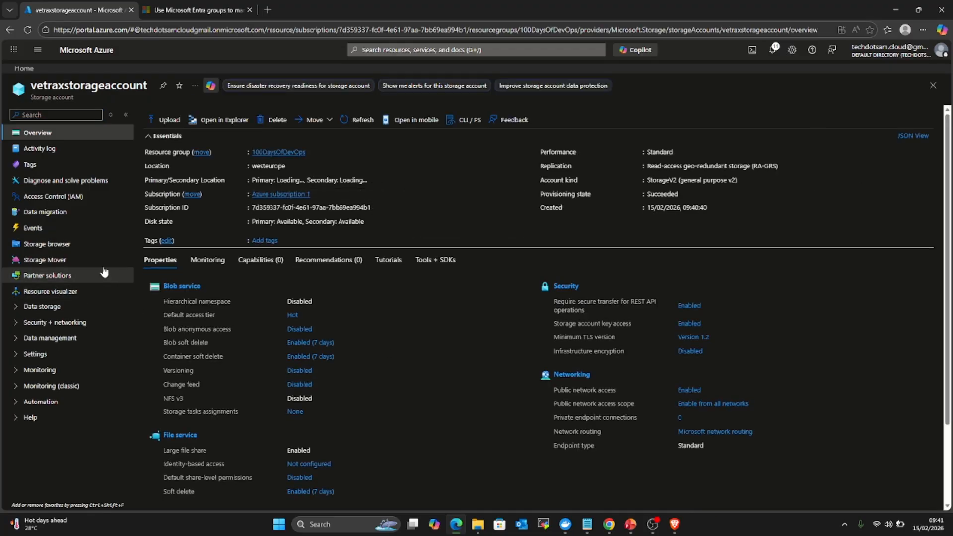
click(58, 197)
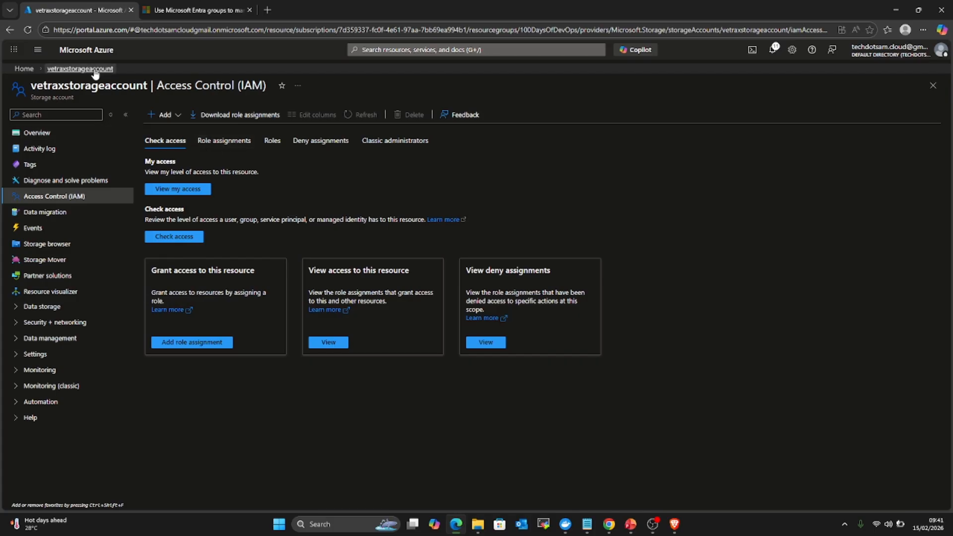
Step: Return Home and open my-ubuntu-vm from Recent resources
click(90, 53)
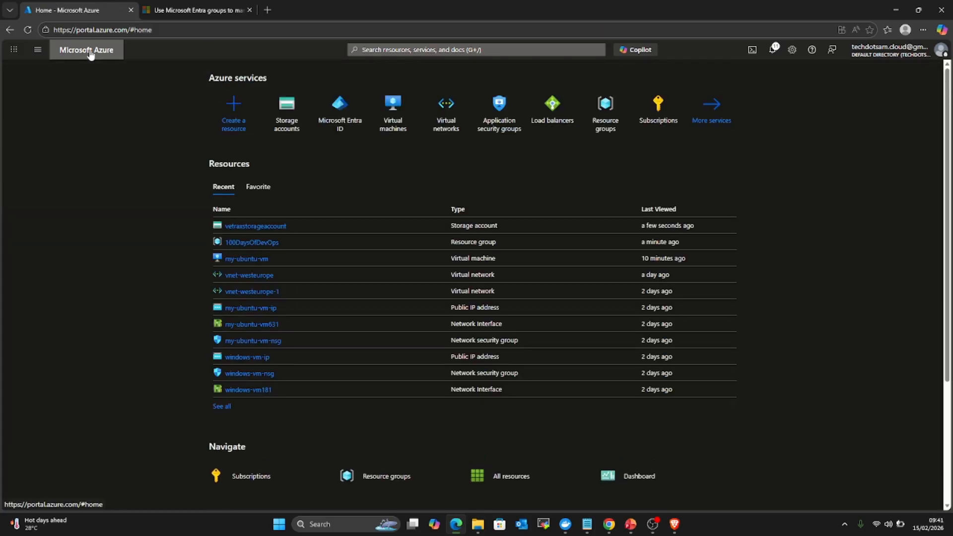
click(244, 260)
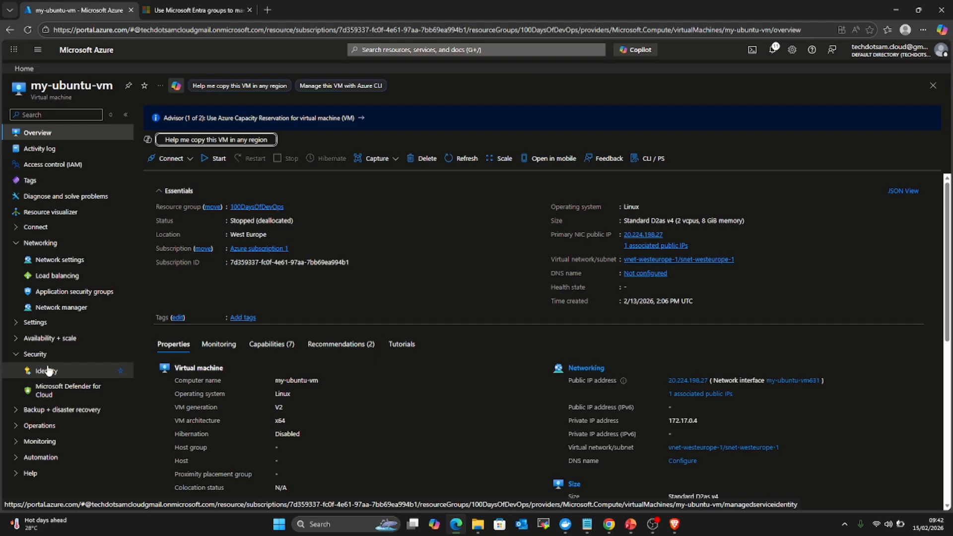
Step: Turn my-ubuntu-vm's system-assigned identity On, save it, and copy its object (principal) ID
click(53, 372)
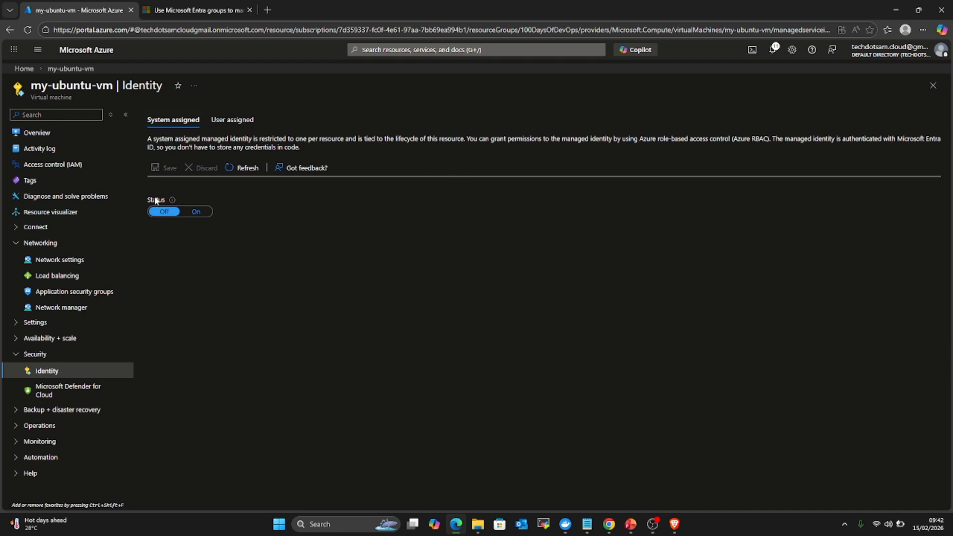
click(196, 213)
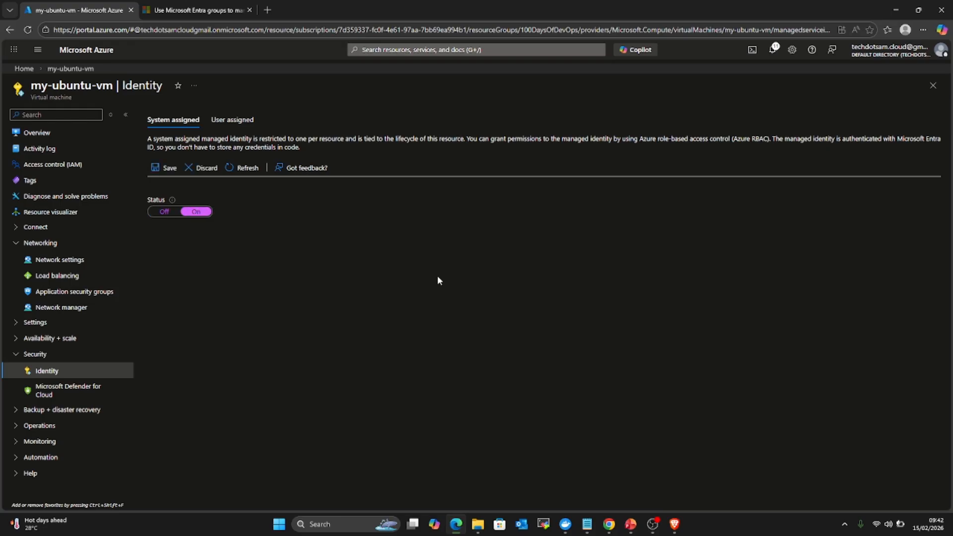
click(166, 168)
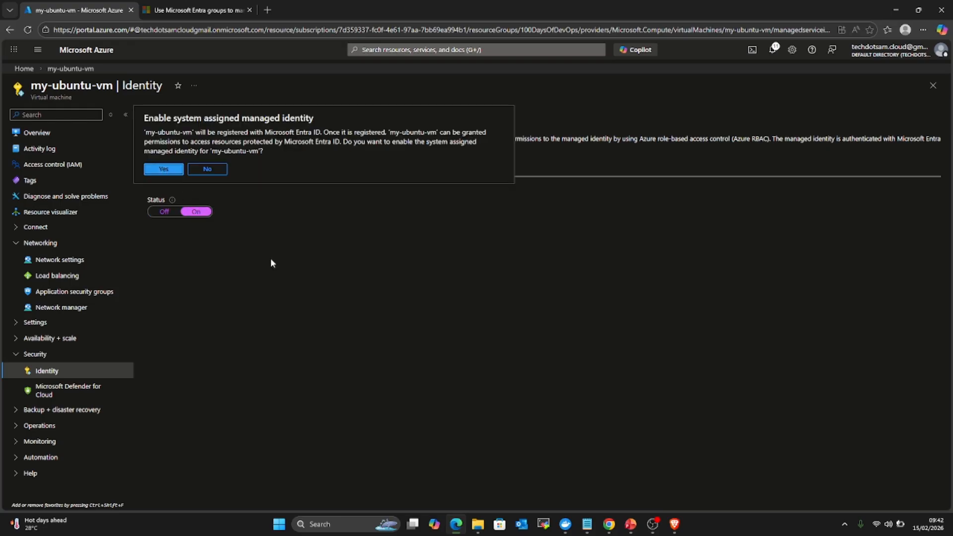
click(161, 169)
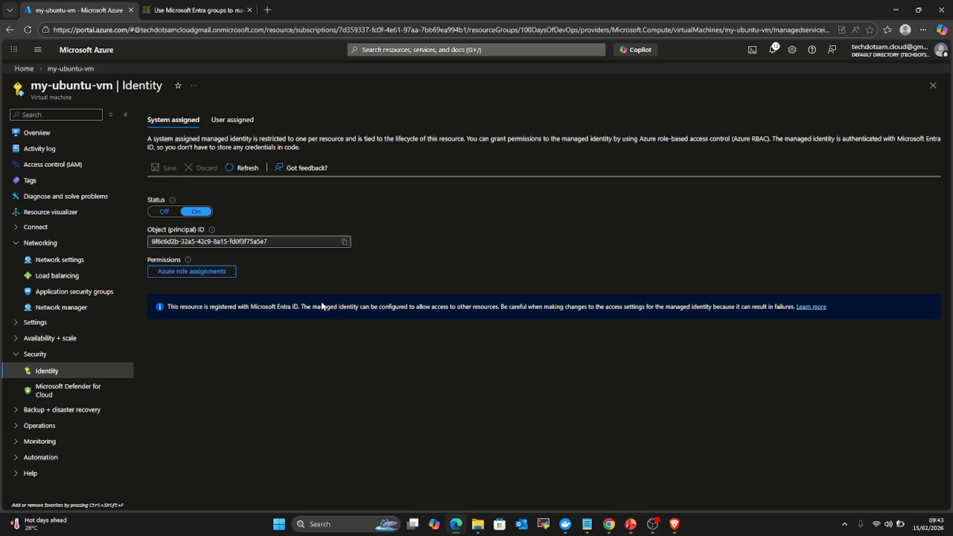
click(344, 242)
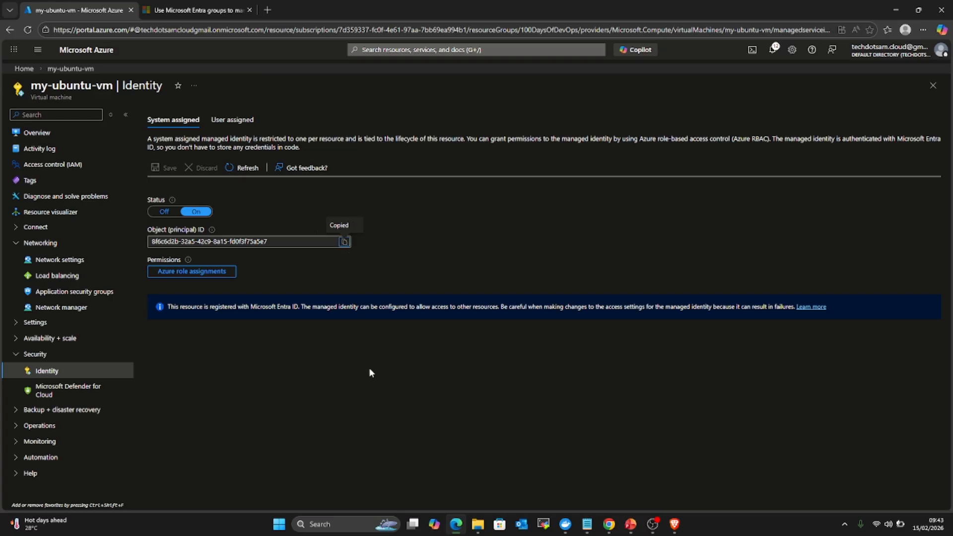
click(89, 60)
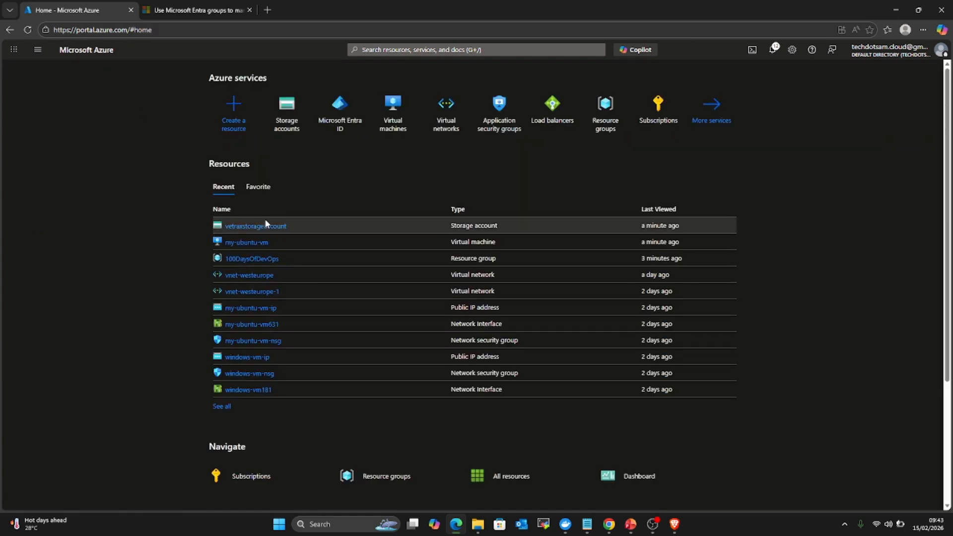
Step: Open vetraxstorageaccount's Access Control (IAM) and start Add role assignment
click(249, 226)
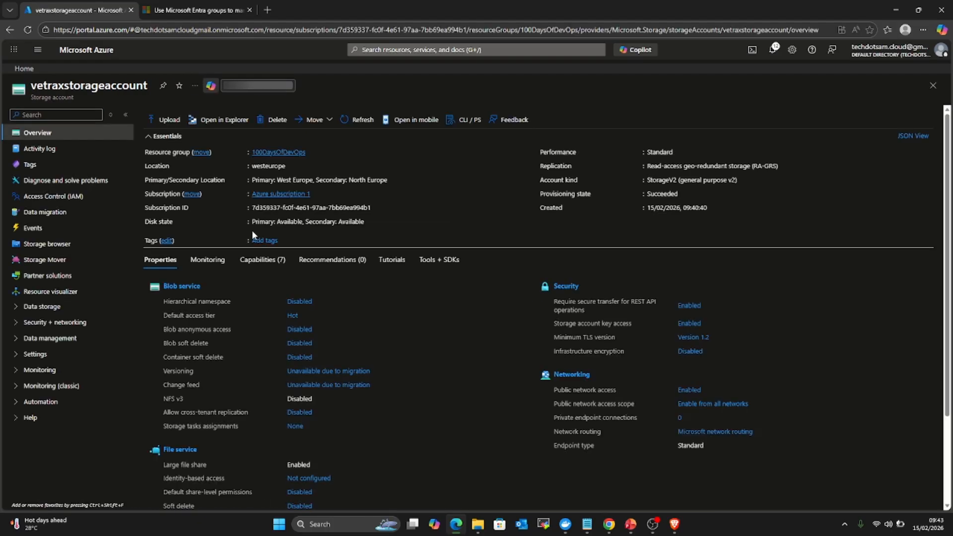
click(46, 200)
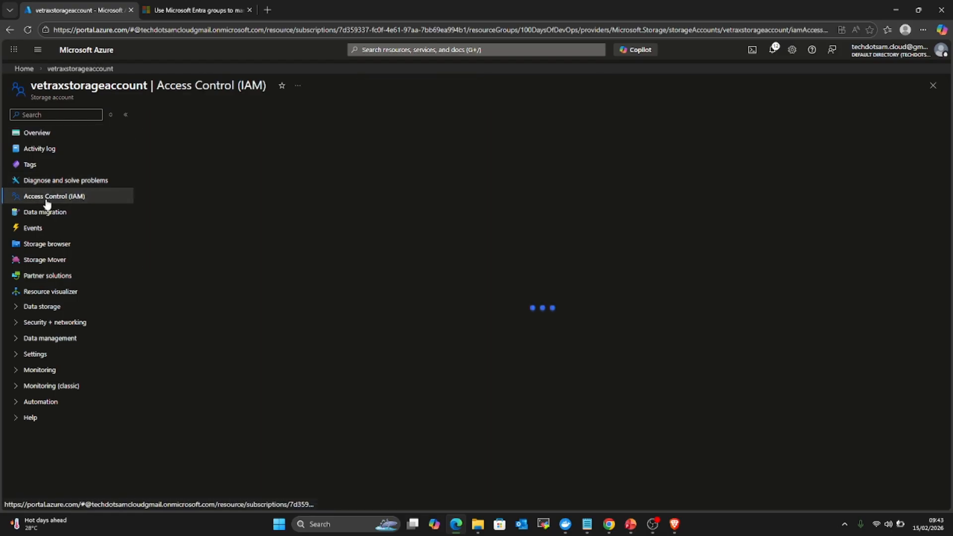
click(169, 339)
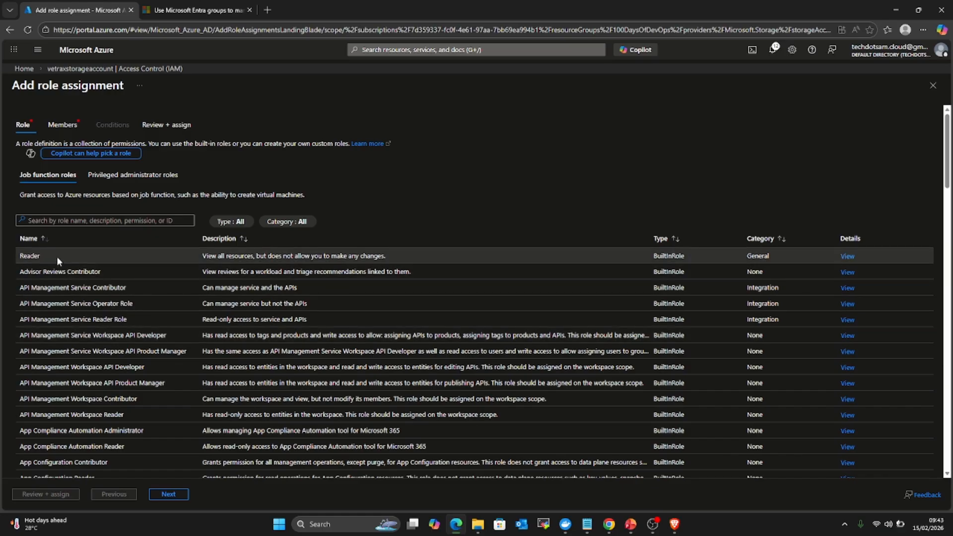
Step: Choose the Reader role, assign access to a managed identity, and open member selection
click(56, 257)
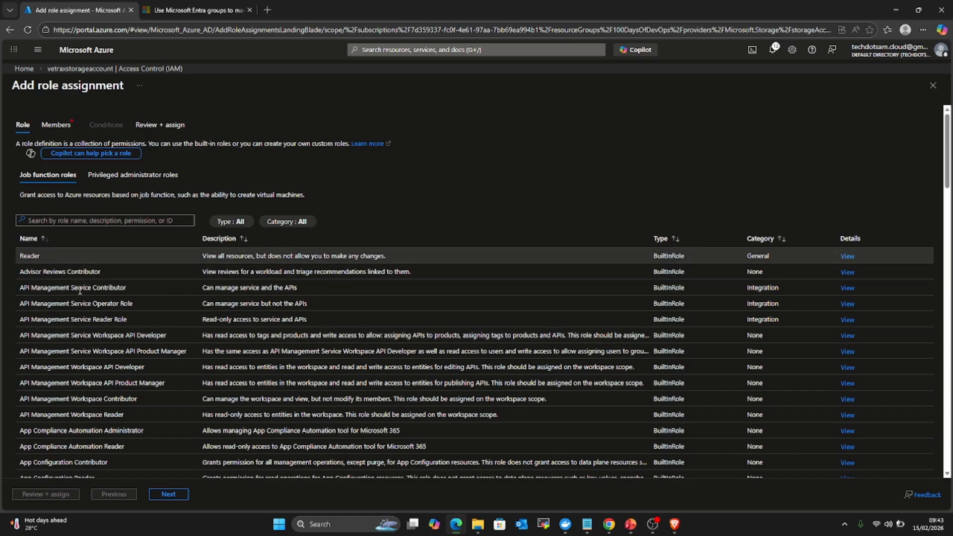
click(168, 494)
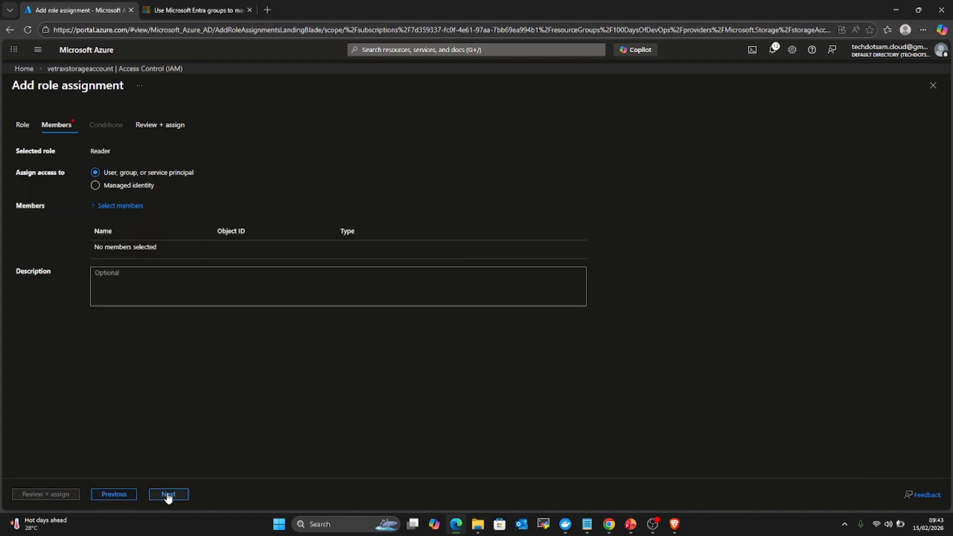
click(96, 187)
click(110, 206)
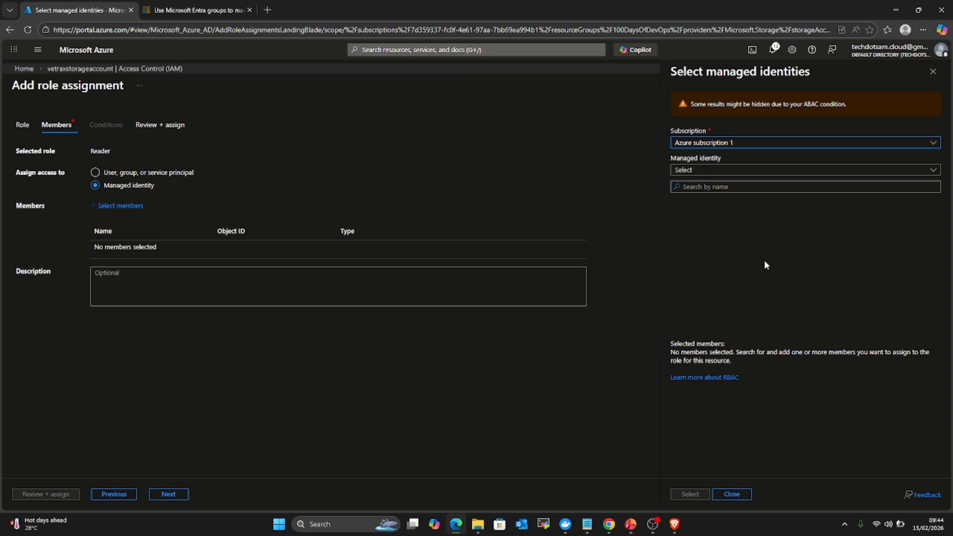
Step: Filter managed identities to Virtual machine and select my-ubuntu-vm as the member
click(713, 171)
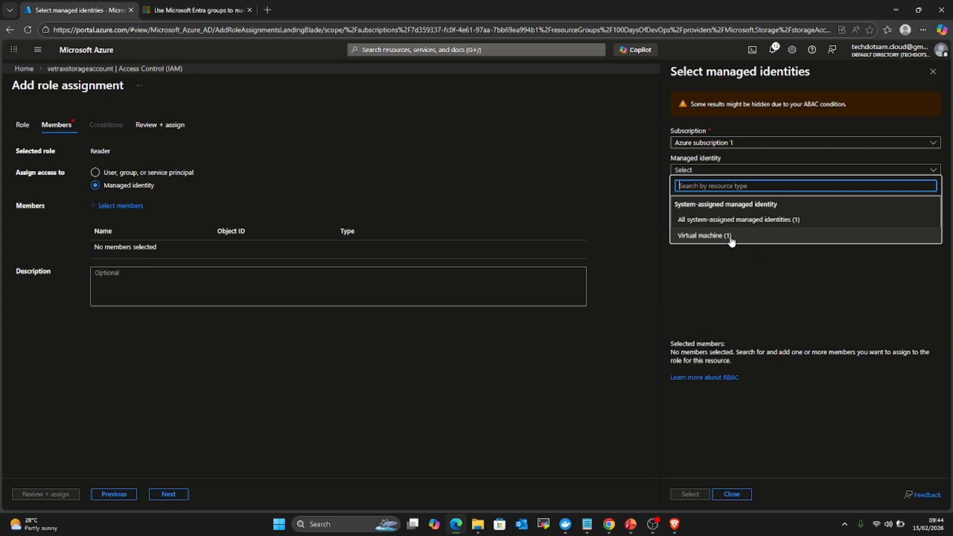
click(731, 237)
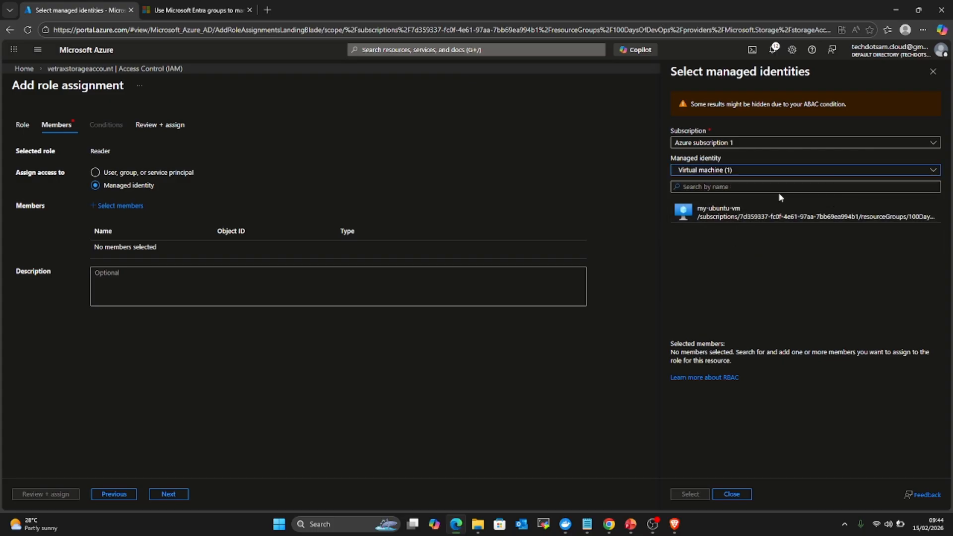
click(750, 218)
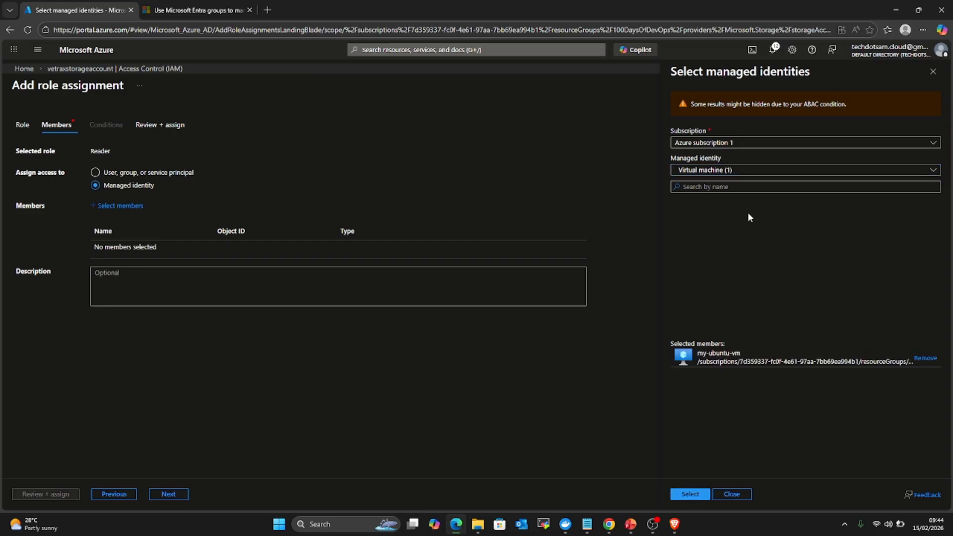
click(691, 495)
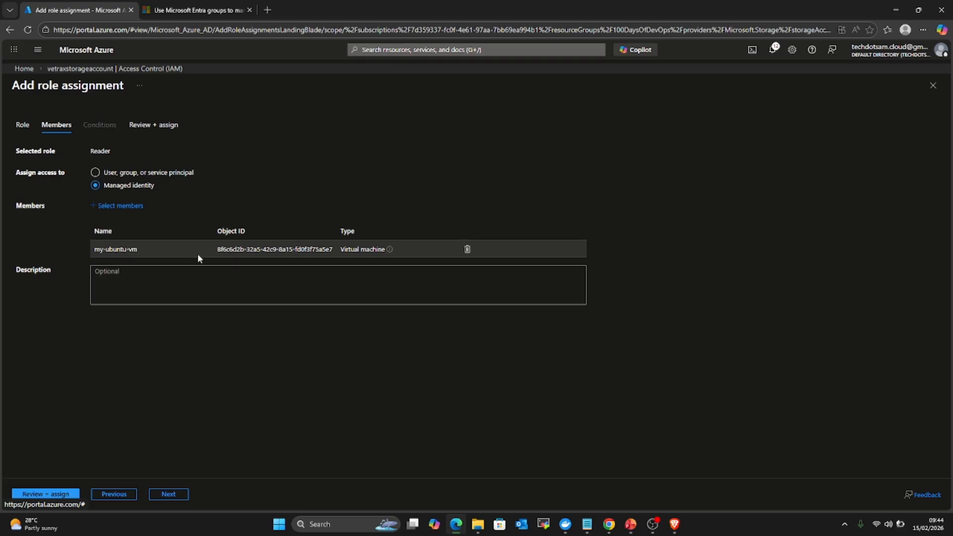
Step: Set my-ubuntu-vm's system-assigned identity Status to Off and confirm saving
click(98, 52)
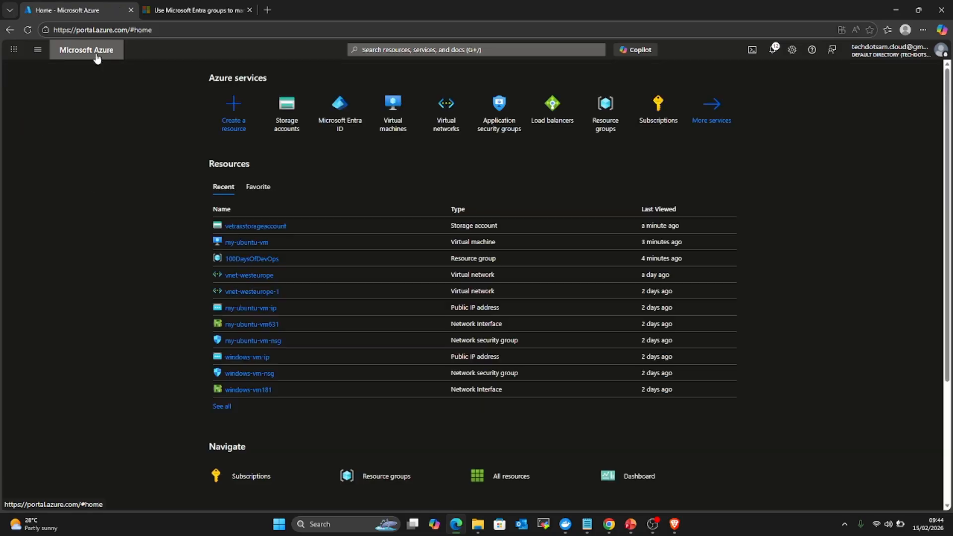
click(250, 242)
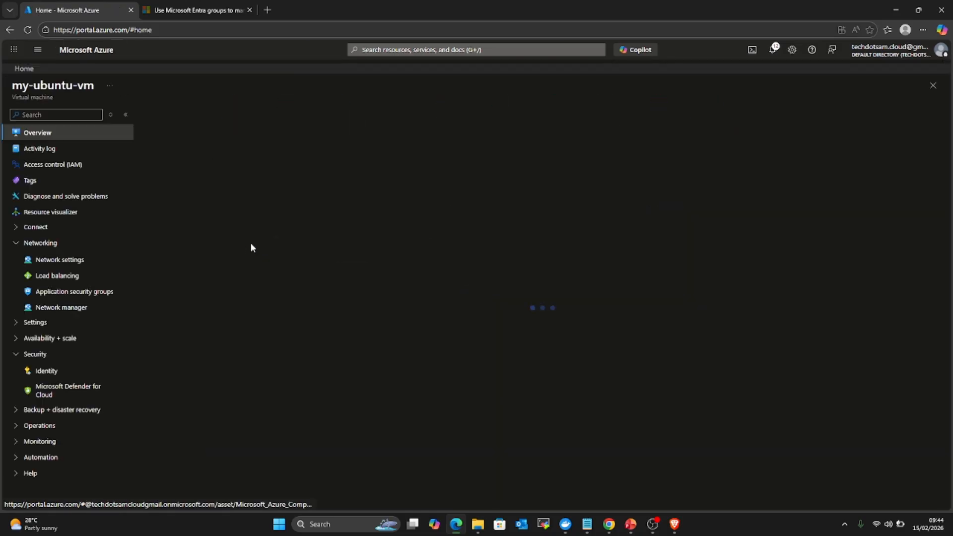
click(47, 371)
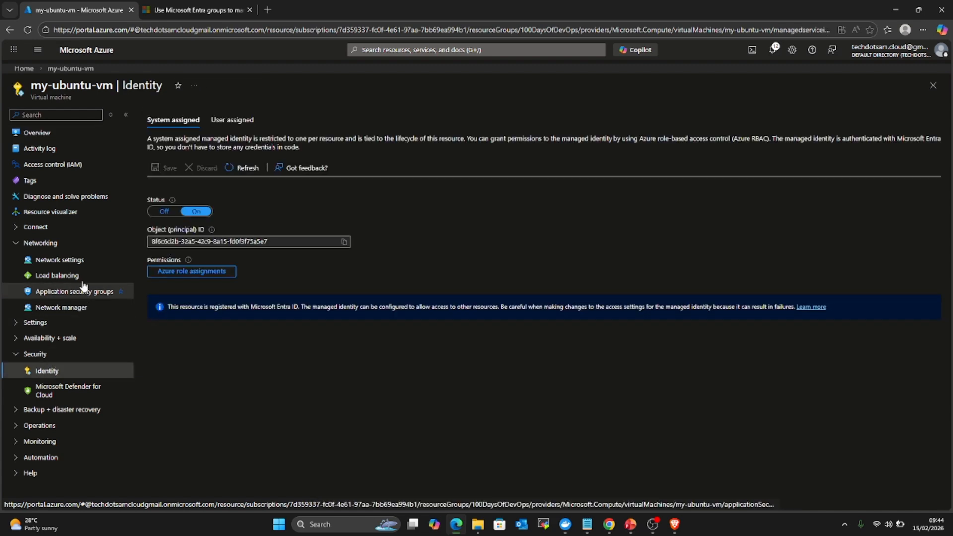
click(166, 213)
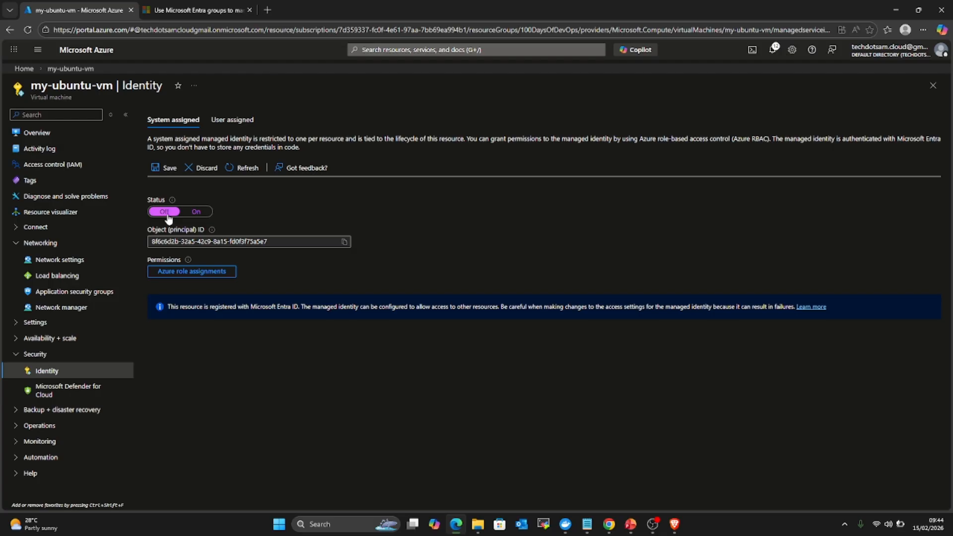
click(165, 168)
click(164, 161)
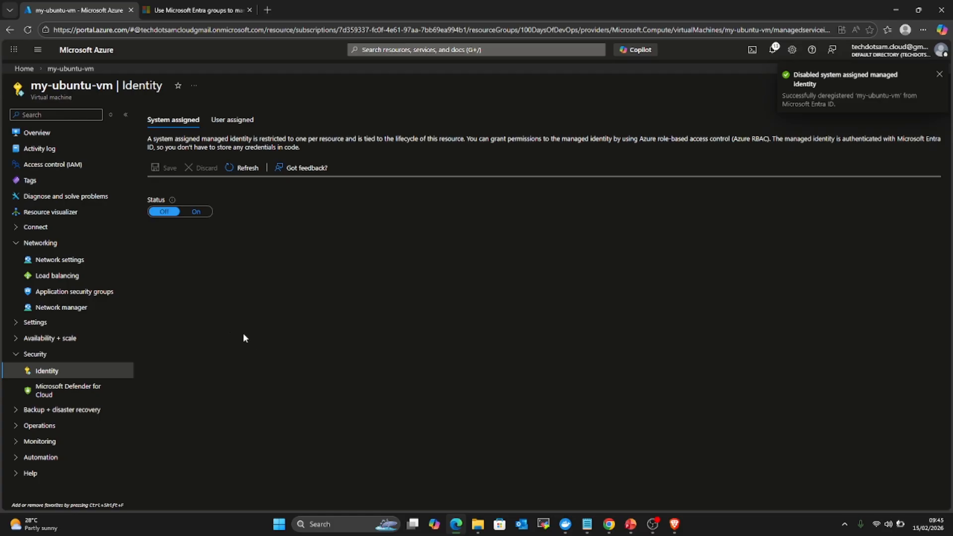
Step: Start a new Reader role assignment on vetraxstorageaccount's IAM page and advance to Members
click(88, 51)
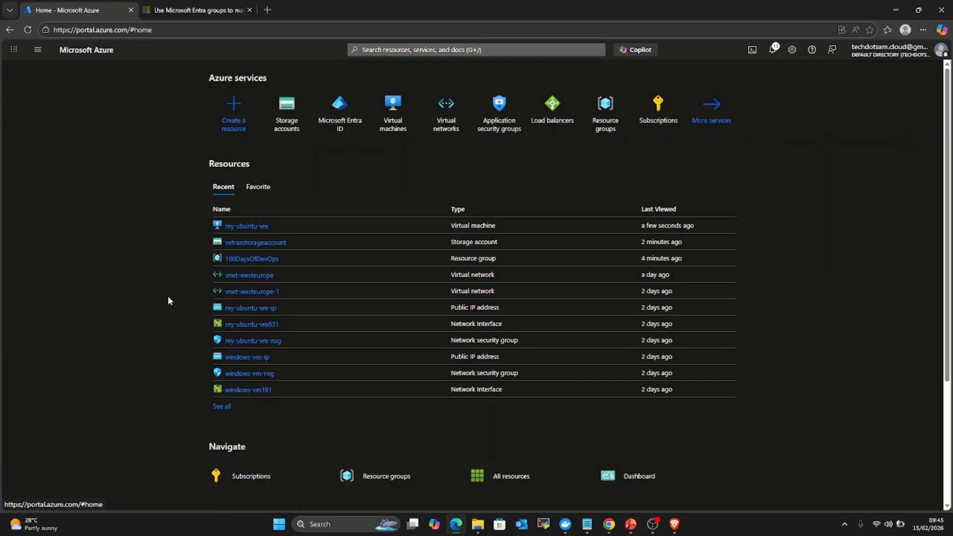
click(259, 242)
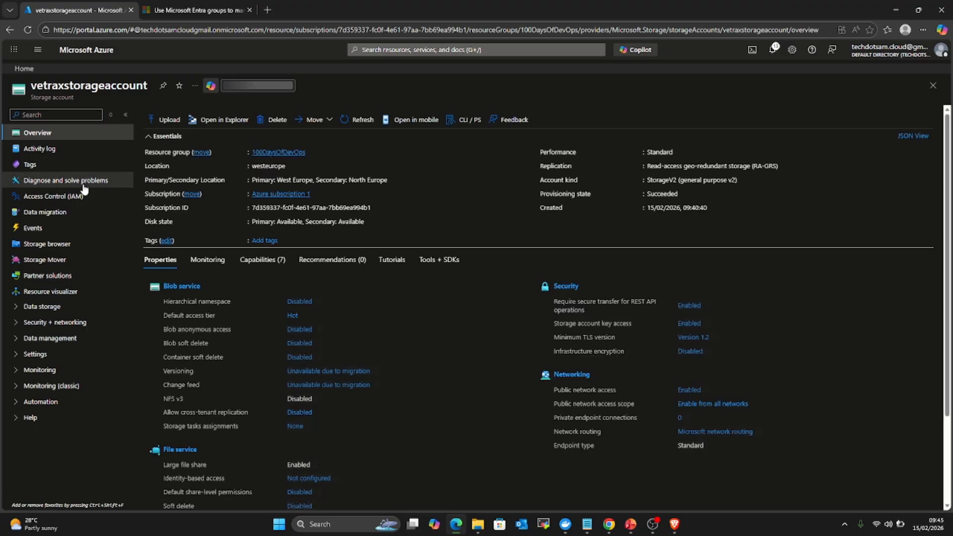
click(66, 197)
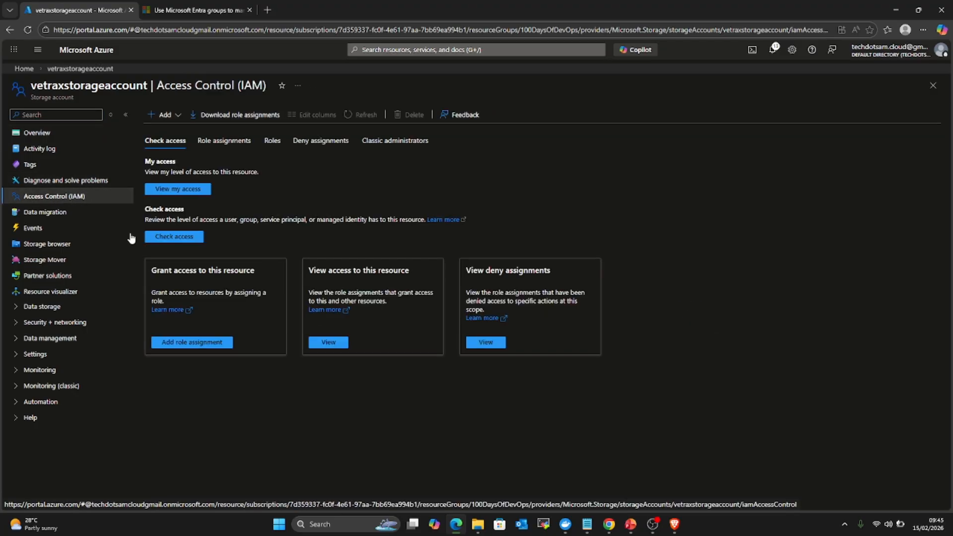
click(182, 344)
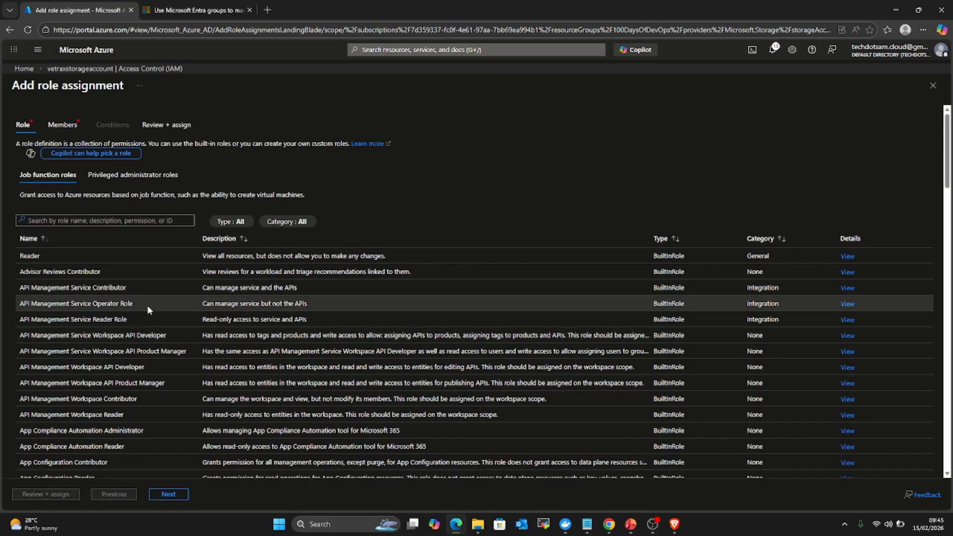
click(42, 258)
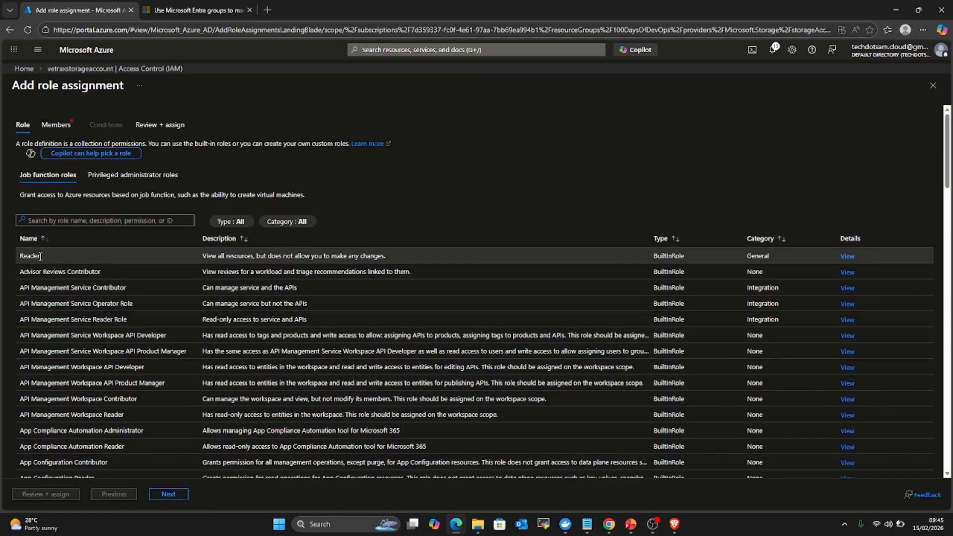
click(168, 494)
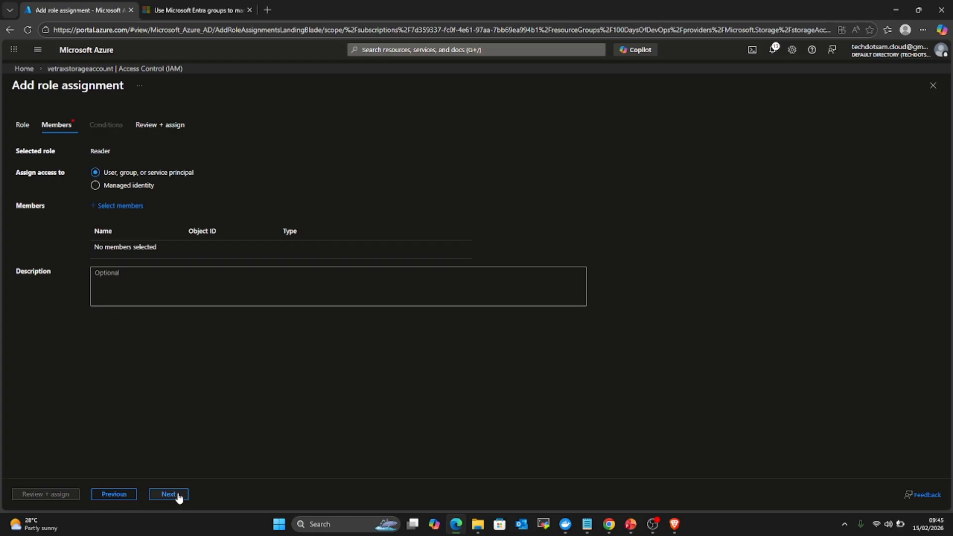
Step: Verify the Managed identity list for the Reader assignment is empty, then view PowerPoint's IAM slide
click(95, 186)
click(124, 206)
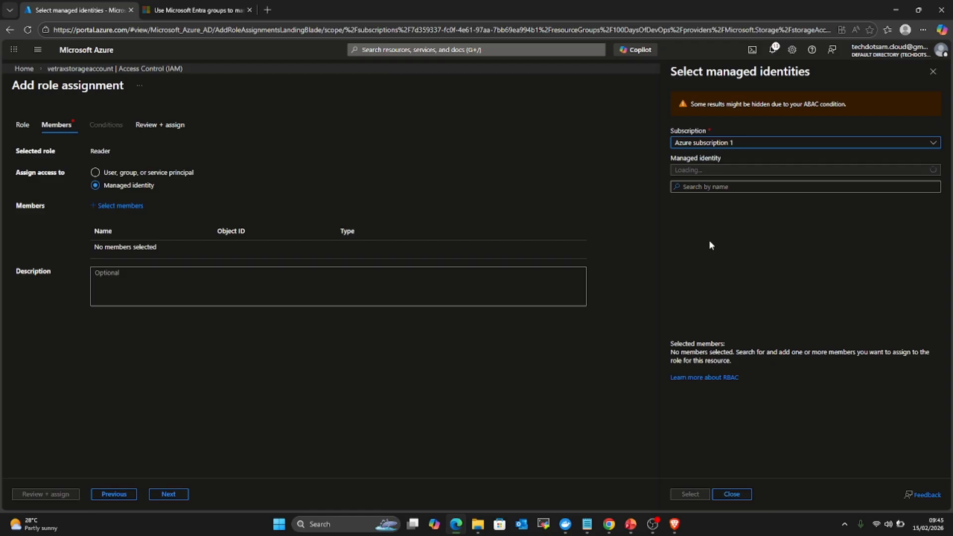
click(723, 170)
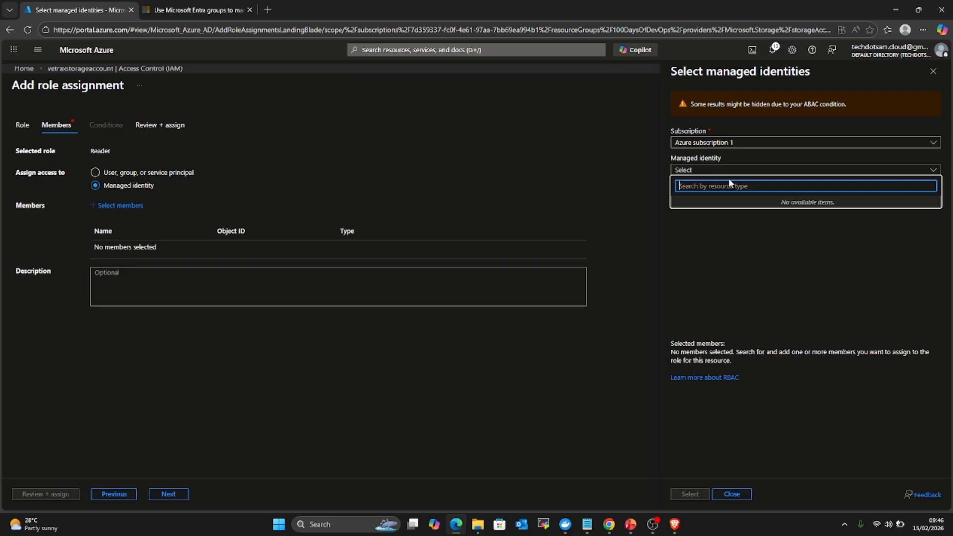
click(475, 375)
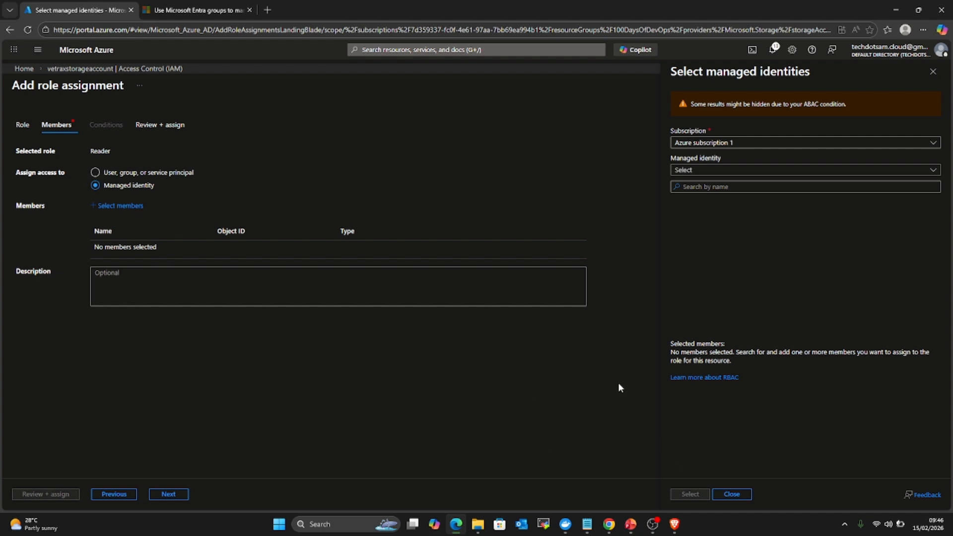
click(630, 527)
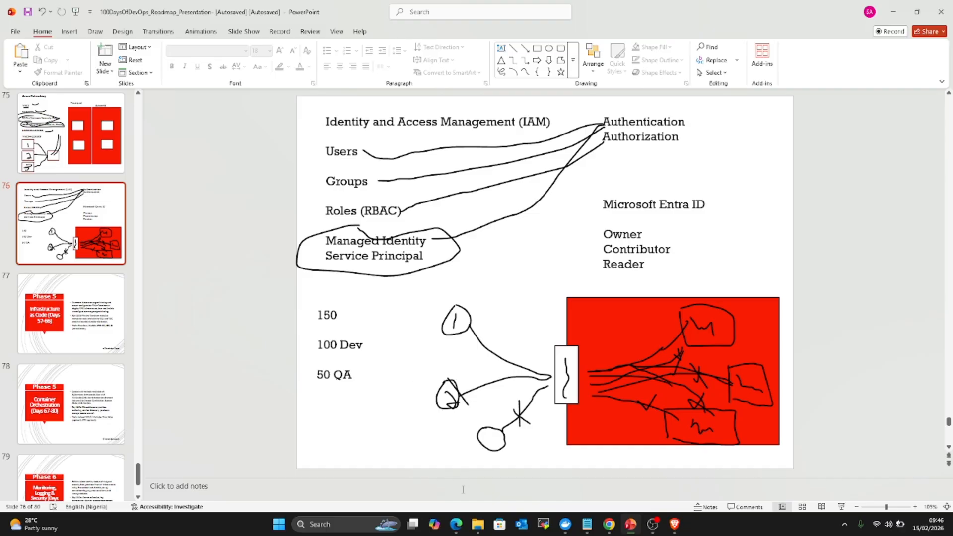
Step: Bring the Azure portal's Select managed identities panel back to the front from PowerPoint
click(457, 529)
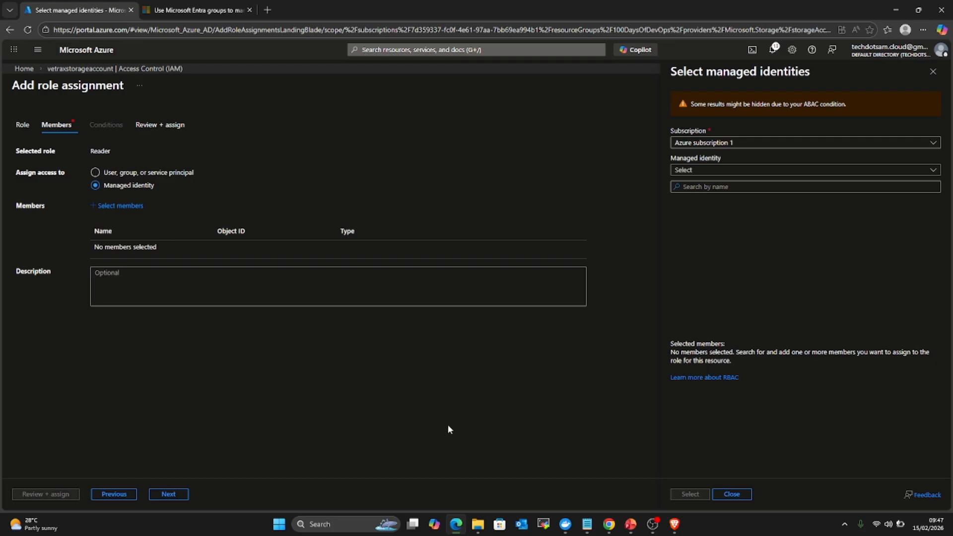
Step: Close the Select managed identities panel and return to the Azure portal Home page
click(745, 494)
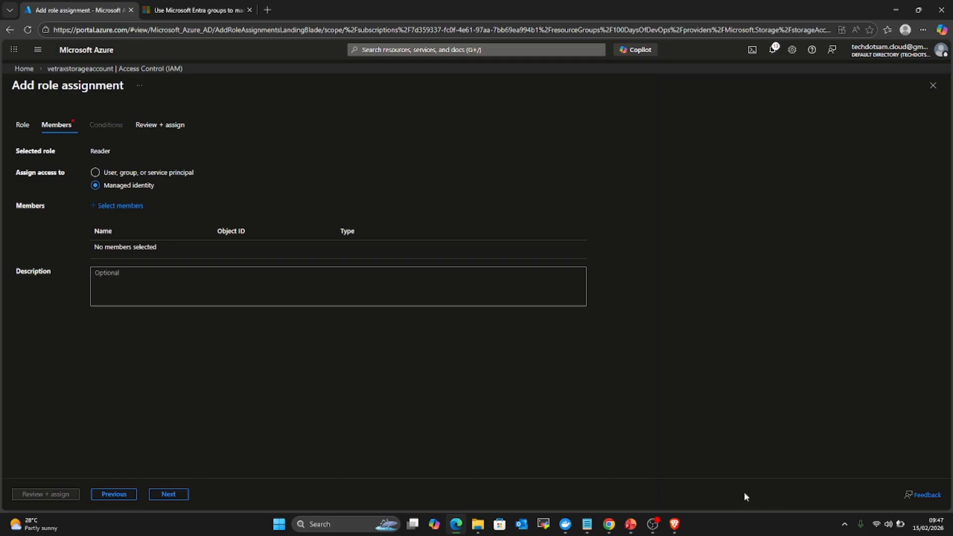
click(89, 51)
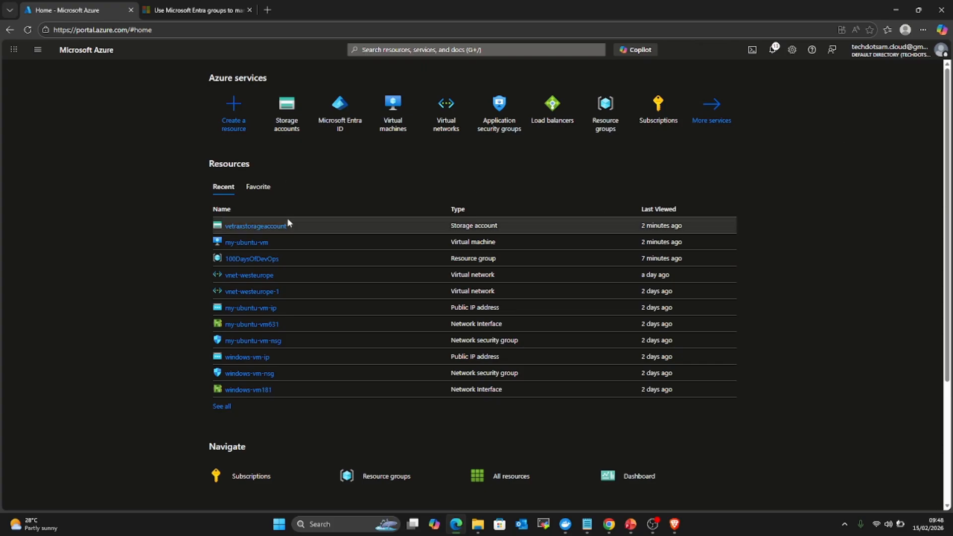
mouse_move(270, 226)
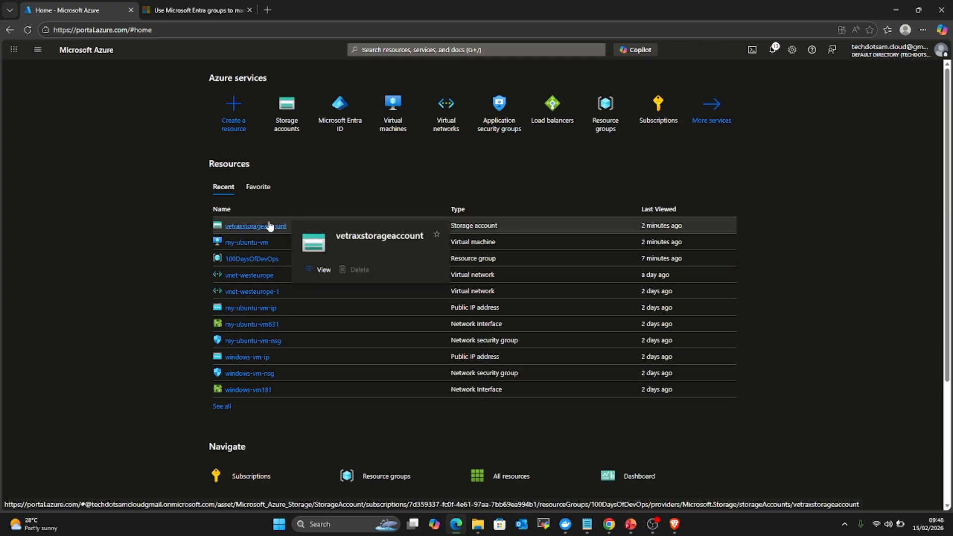